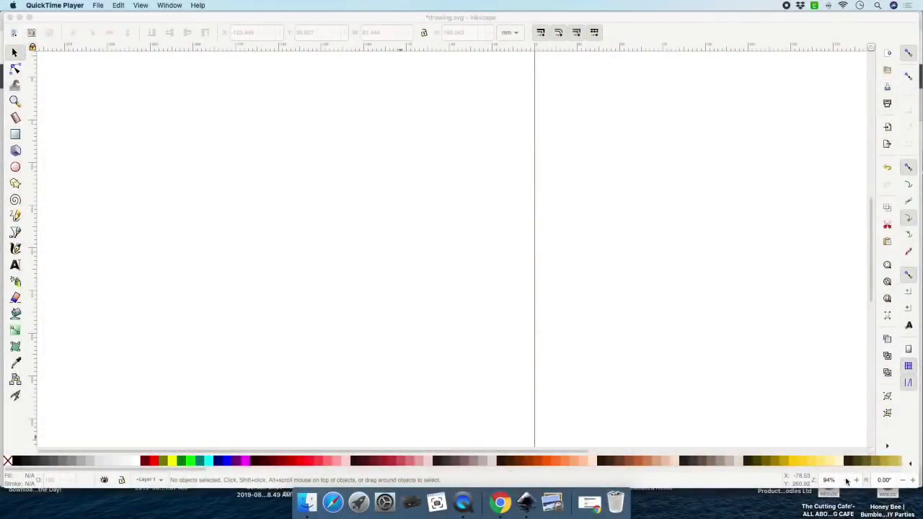
Zoom out until the whole blank page fits in the view
{"action": "left_click", "coordinate": [848, 481]}
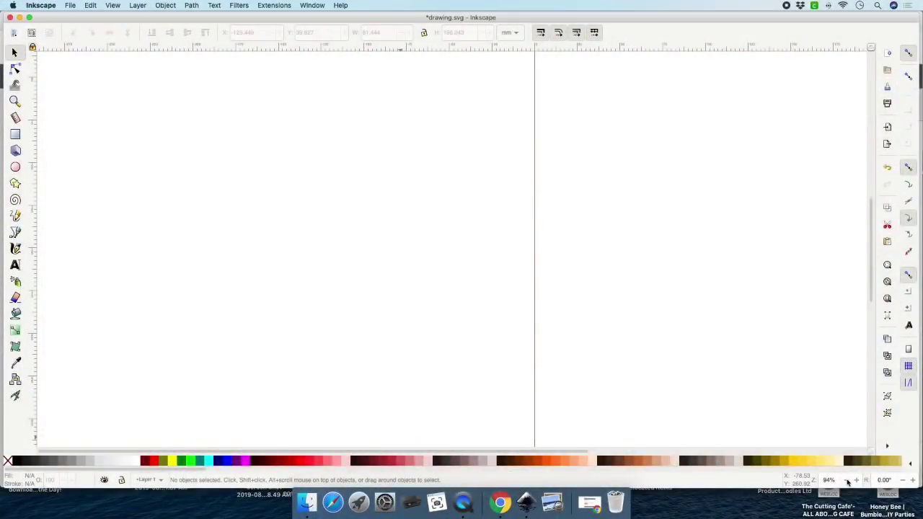
{"action": "left_click", "coordinate": [847, 481]}
{"action": "left_click", "coordinate": [847, 481]}
{"action": "left_click", "coordinate": [847, 481]}
{"action": "left_click", "coordinate": [847, 481]}
{"action": "left_click", "coordinate": [847, 481]}
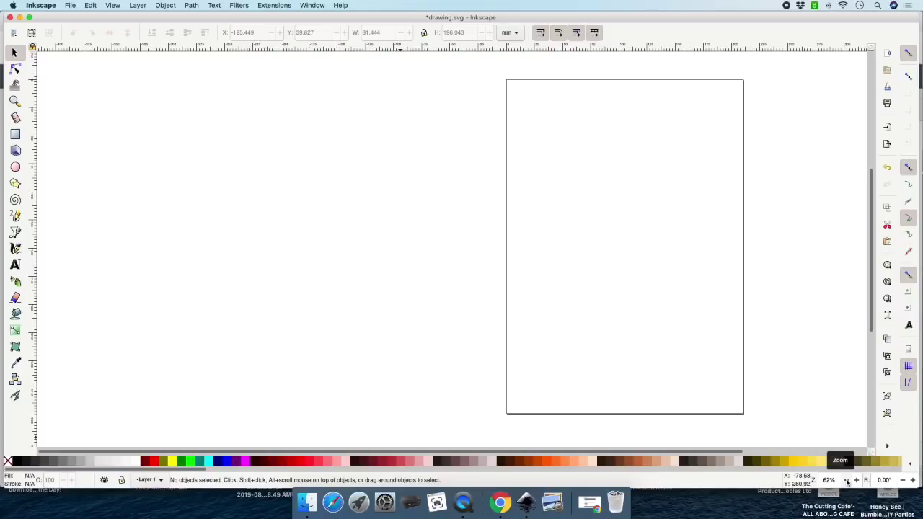
{"action": "left_click", "coordinate": [847, 481]}
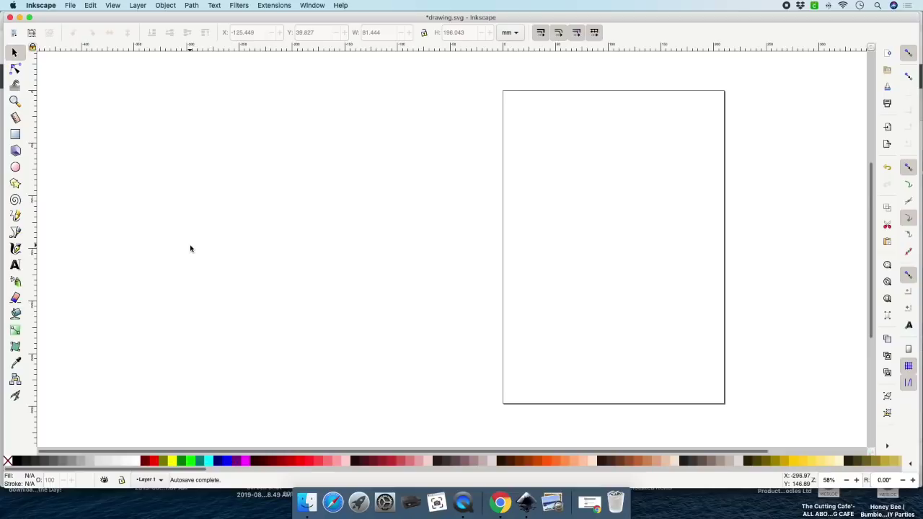
{"action": "left_click", "coordinate": [72, 6]}
{"action": "left_click", "coordinate": [85, 36]}
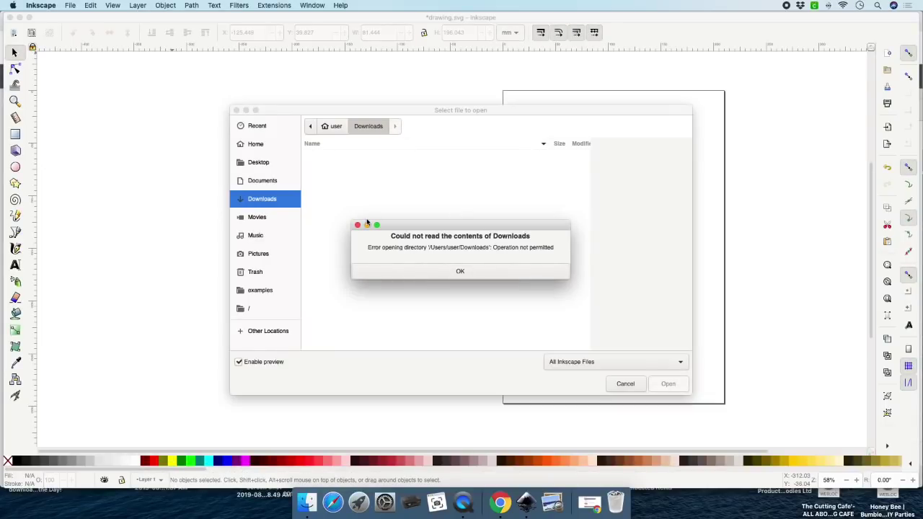
{"action": "left_click", "coordinate": [459, 272]}
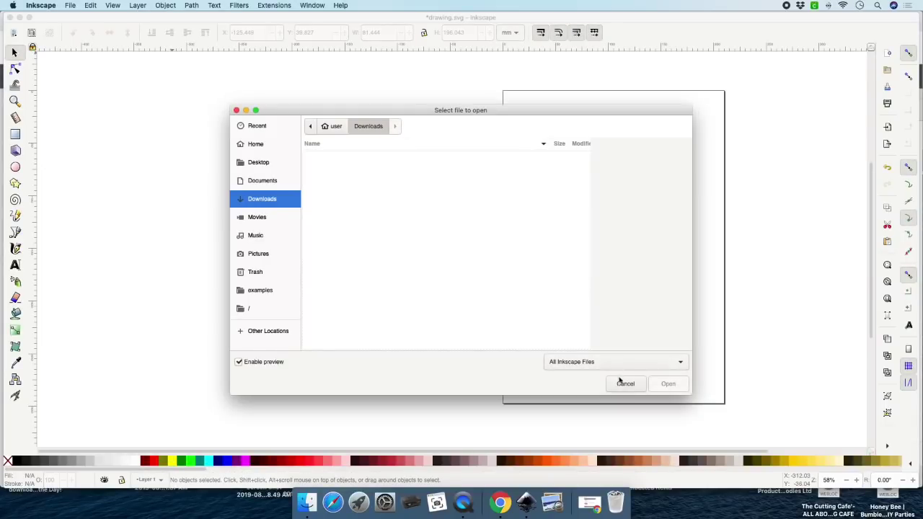
{"action": "left_click", "coordinate": [625, 383]}
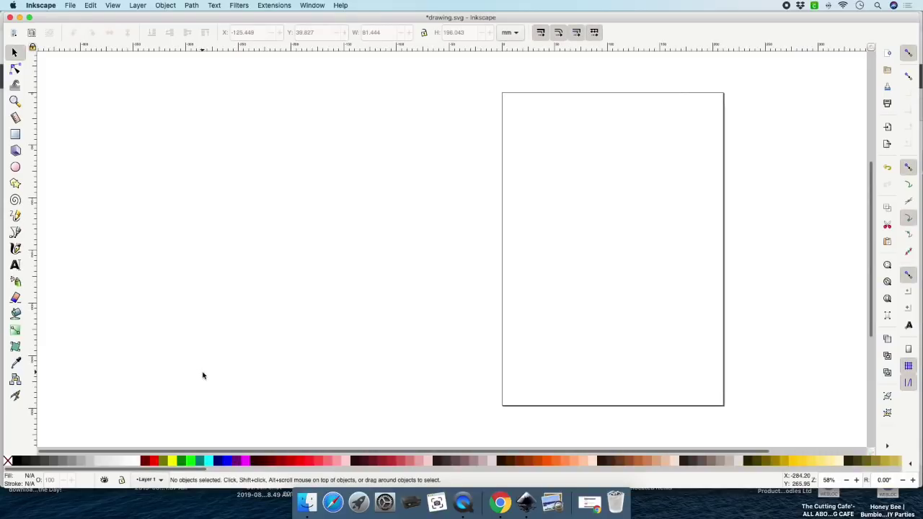
Switch to Finder and bring LPRoyal-Dark-Jet.png from the Divine Digital Diva Files folder in Downloads onto the Inkscape page
{"action": "left_click", "coordinate": [306, 507]}
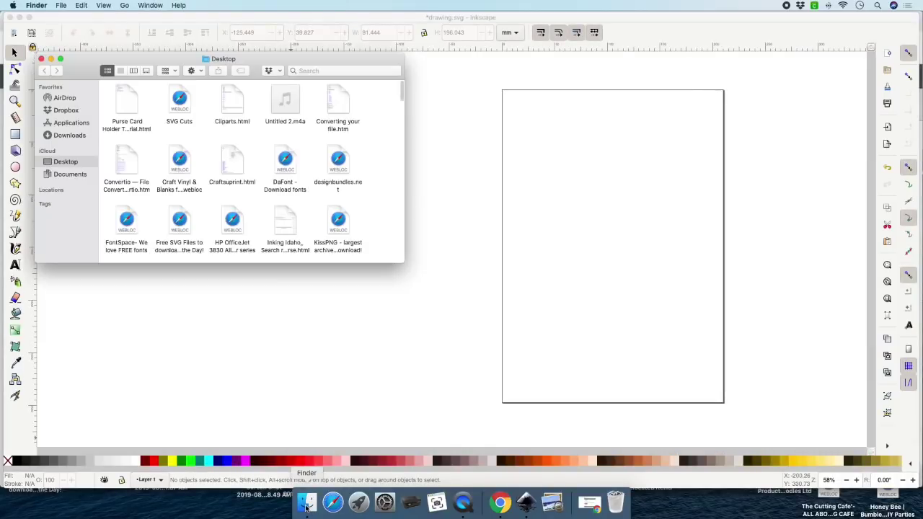
{"action": "left_click", "coordinate": [68, 137]}
{"action": "double_click", "coordinate": [123, 155]}
{"action": "left_click", "coordinate": [194, 175]}
{"action": "left_click_drag", "start_coordinate": [195, 175], "coordinate": [569, 215]}
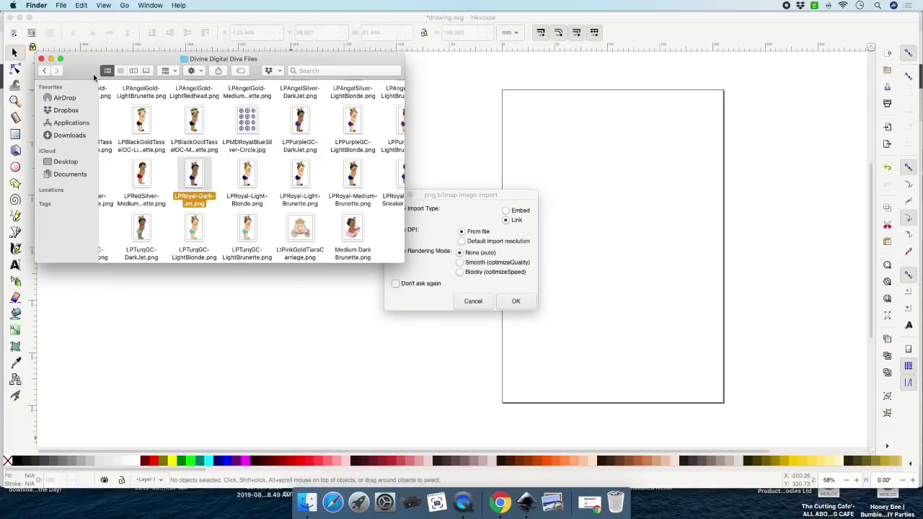
{"action": "key", "text": "super+w"}
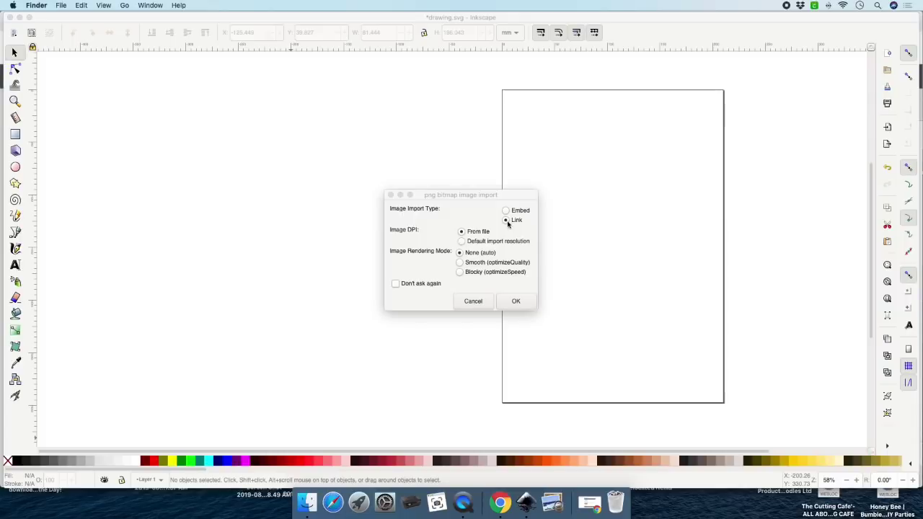
Import the PNG as a linked image with DPI from file and position it on the page
{"action": "left_click", "coordinate": [513, 301]}
{"action": "left_click", "coordinate": [514, 303]}
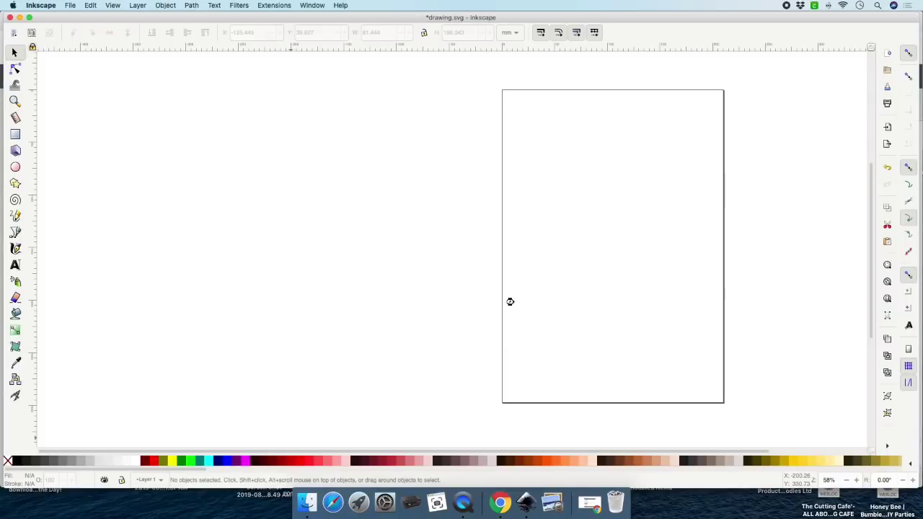
{"action": "left_click_drag", "start_coordinate": [550, 237], "coordinate": [597, 187]}
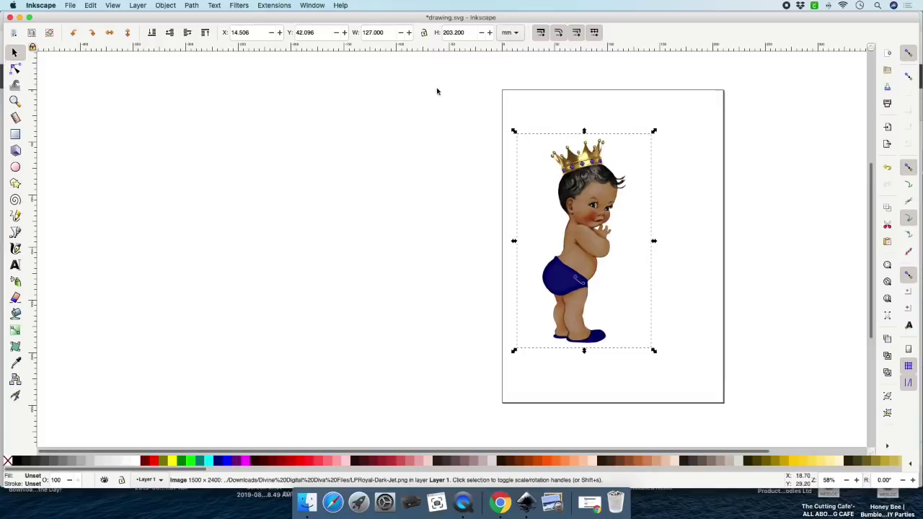
Trace the selected image into a black silhouette with a single-scan brightness cutoff at threshold 0.996
{"action": "left_click", "coordinate": [191, 6]}
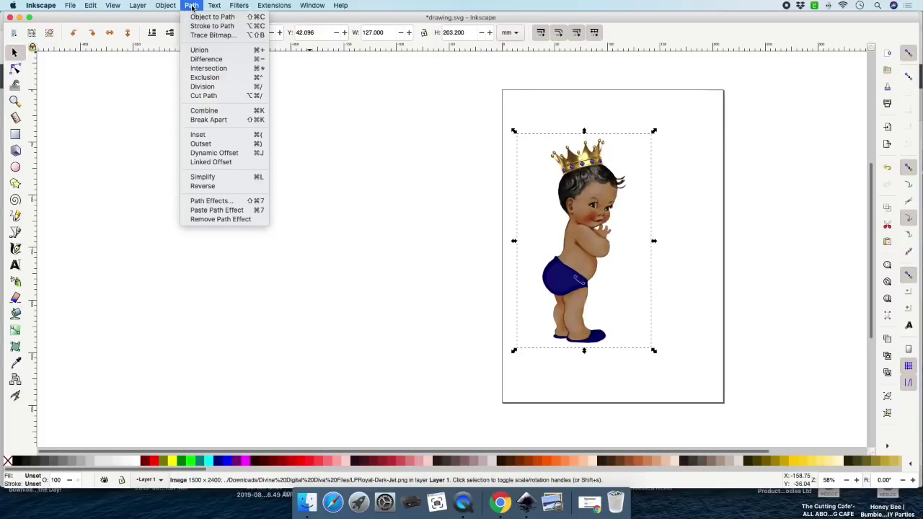
{"action": "left_click", "coordinate": [209, 35]}
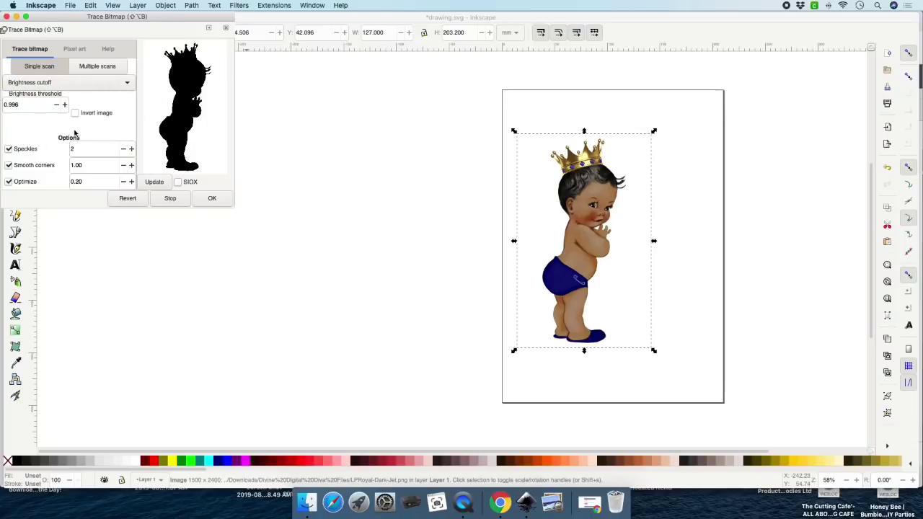
{"action": "left_click", "coordinate": [64, 104]}
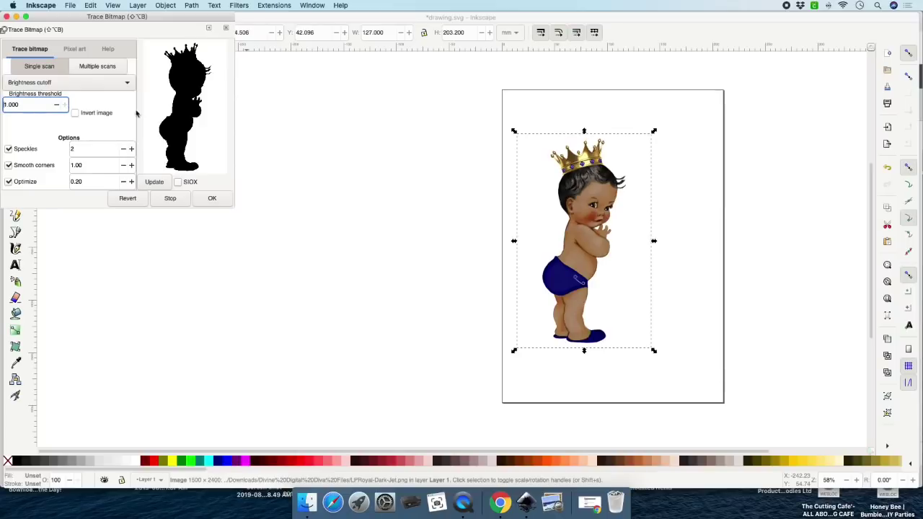
{"action": "left_click", "coordinate": [156, 182]}
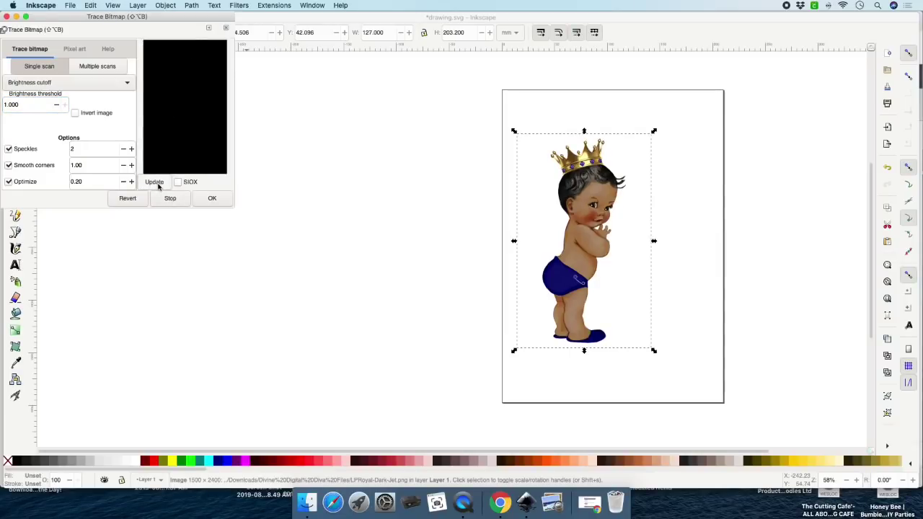
{"action": "left_click", "coordinate": [46, 105]}
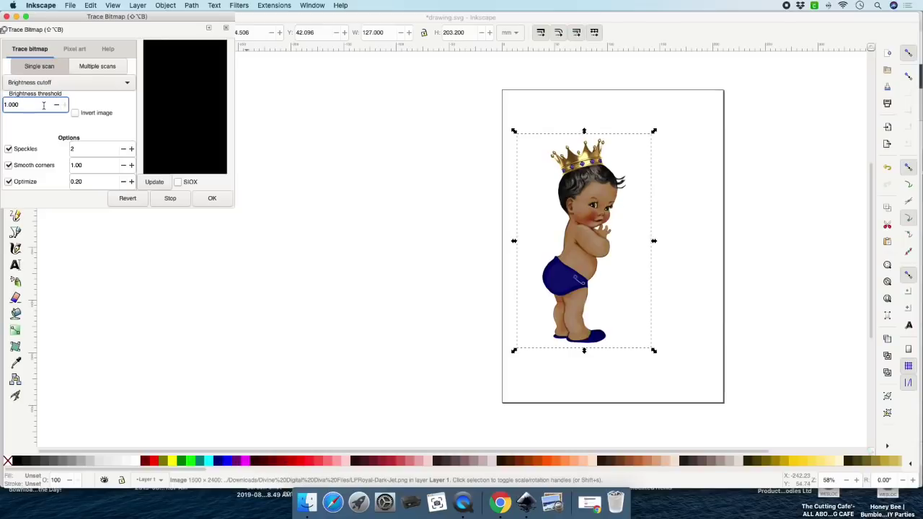
{"action": "left_click", "coordinate": [57, 105]}
{"action": "key", "text": "BackSpace"}
{"action": "type", "text": "6"}
{"action": "left_click", "coordinate": [153, 182]}
{"action": "left_click", "coordinate": [215, 199]}
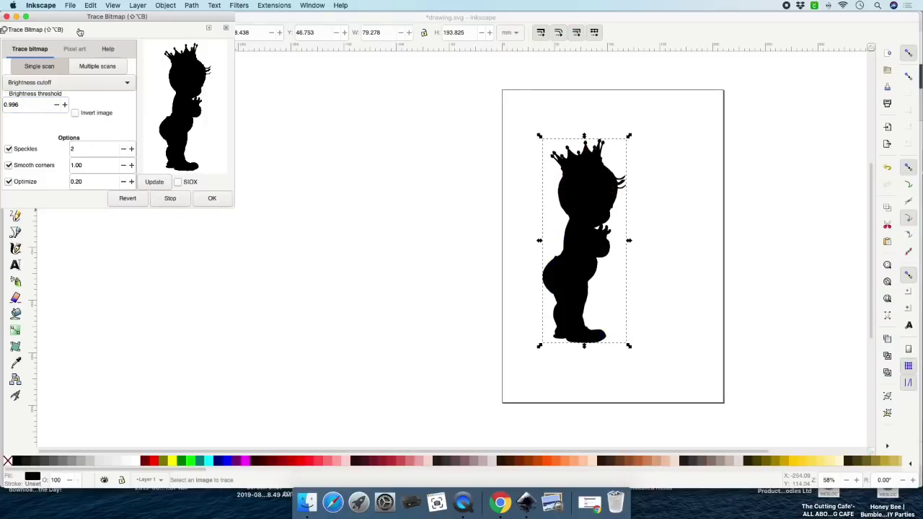
{"action": "left_click", "coordinate": [6, 16]}
Move the traced silhouette off the page beside the original picture, to about X -192 mm and Y 36 mm
{"action": "mouse_move", "coordinate": [582, 193]}
{"action": "left_mouse_down"}
{"action": "mouse_move", "coordinate": [504, 202]}
{"action": "mouse_move", "coordinate": [367, 185]}
{"action": "mouse_move", "coordinate": [343, 173]}
{"action": "left_mouse_up"}
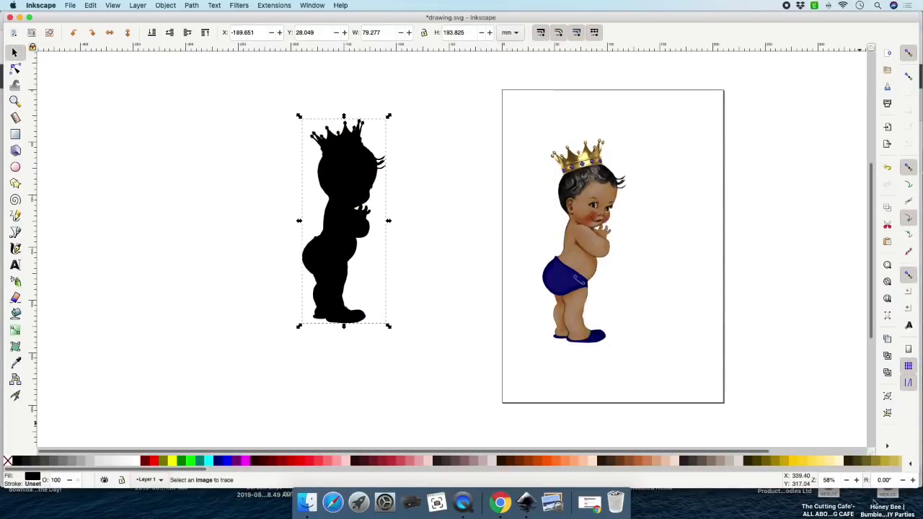
{"action": "left_click", "coordinate": [856, 480]}
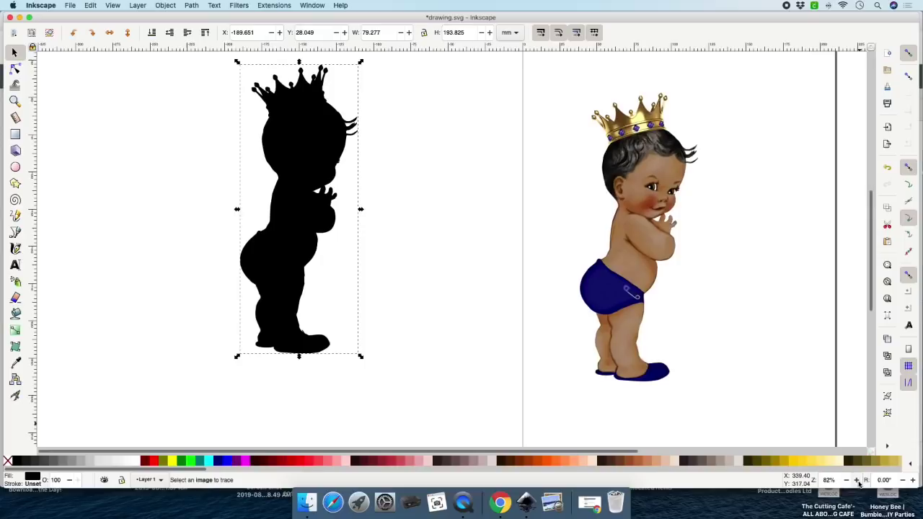
{"action": "left_click_drag", "start_coordinate": [321, 150], "coordinate": [319, 161]}
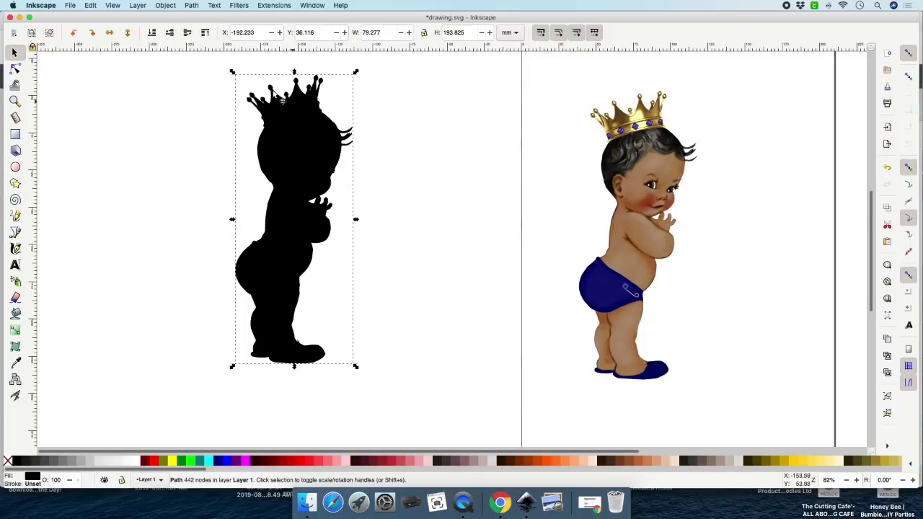
Outset the silhouette path twice to thicken its outline, and deselect it
{"action": "left_click", "coordinate": [192, 5]}
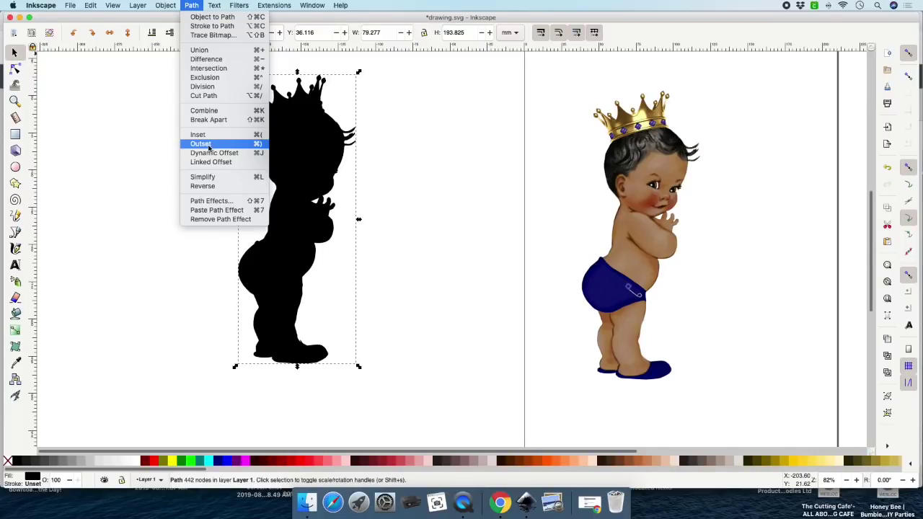
{"action": "mouse_move", "coordinate": [164, 8]}
{"action": "left_click", "coordinate": [220, 146]}
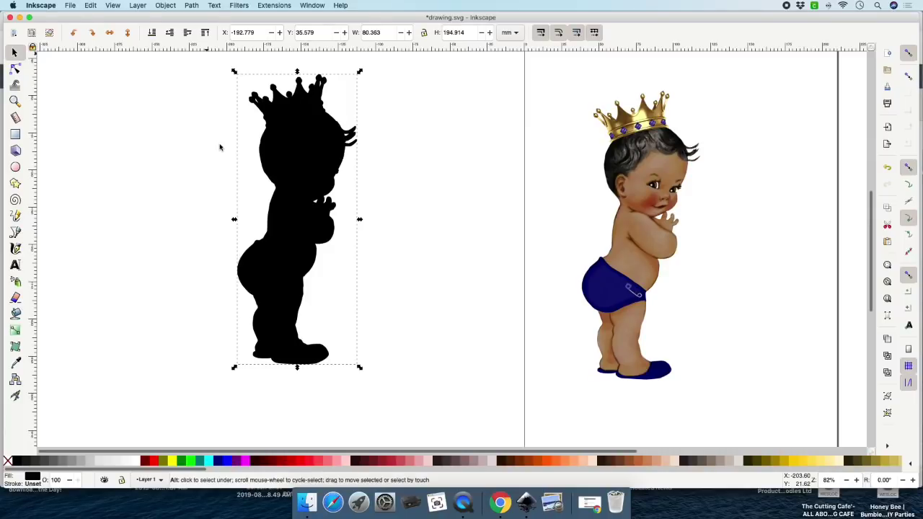
{"action": "key", "text": "ctrl+parenright"}
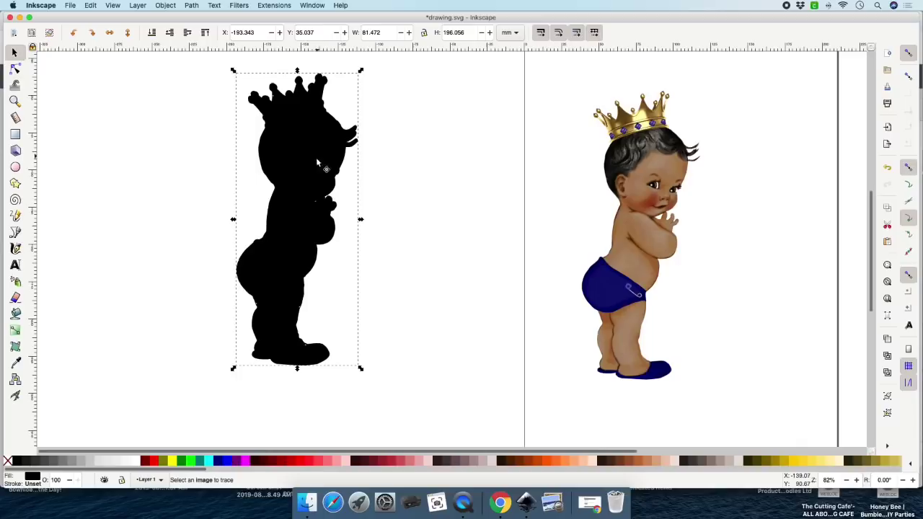
{"action": "left_click", "coordinate": [206, 188]}
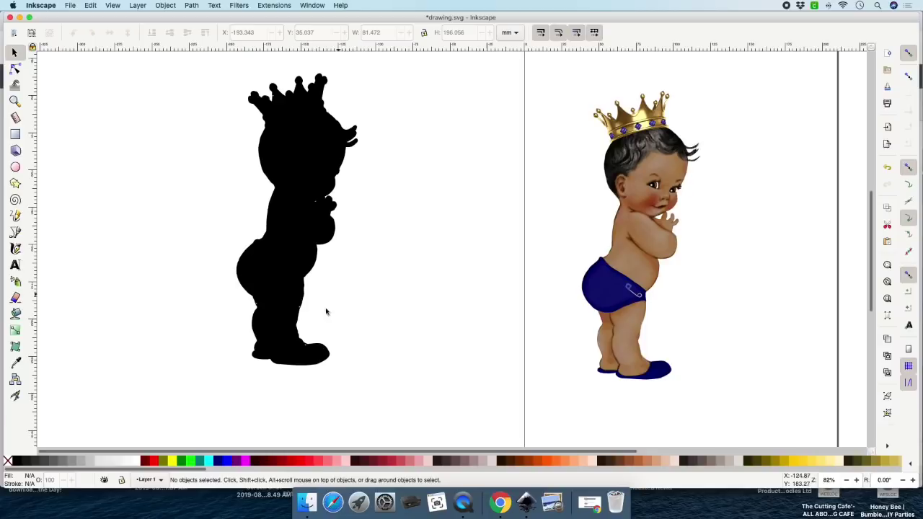
Delete the stray interior nodes of the silhouette near the hands and beside the hair strands
{"action": "left_click", "coordinate": [299, 174]}
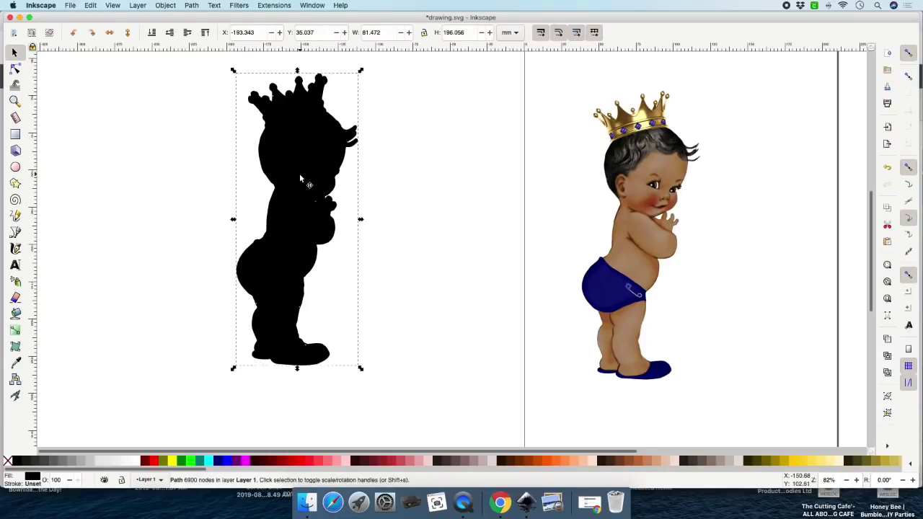
{"action": "left_click", "coordinate": [16, 70]}
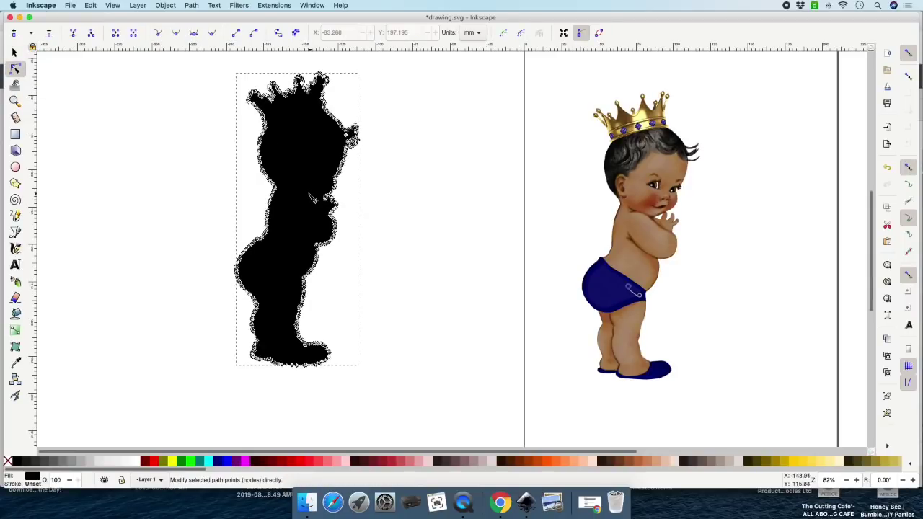
{"action": "left_click", "coordinate": [315, 202]}
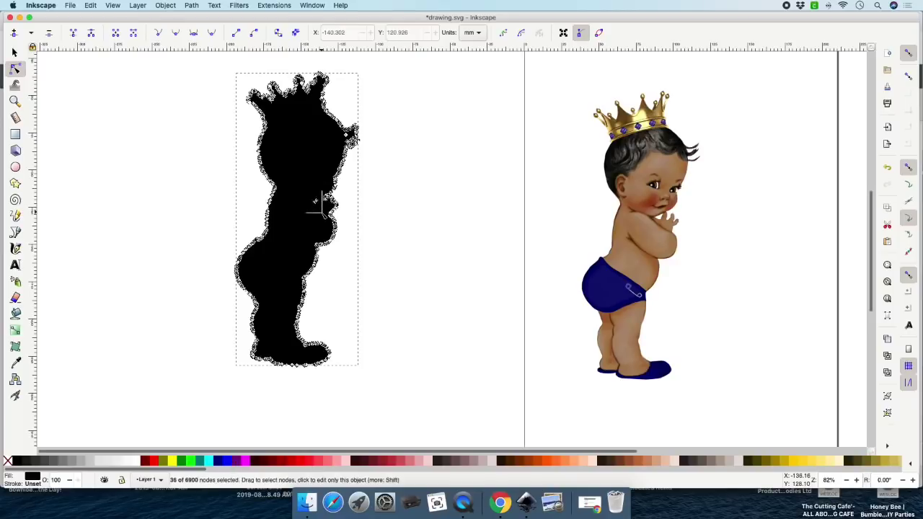
{"action": "left_click", "coordinate": [323, 213]}
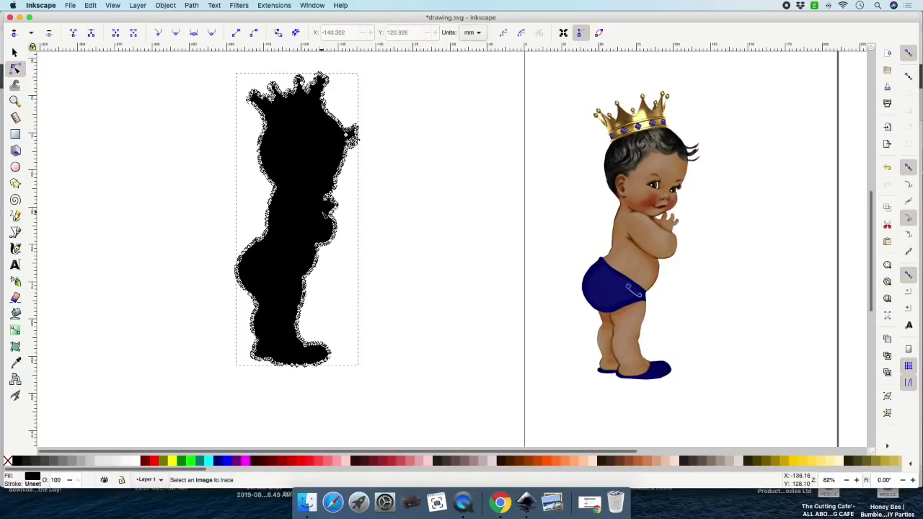
{"action": "left_click", "coordinate": [346, 134]}
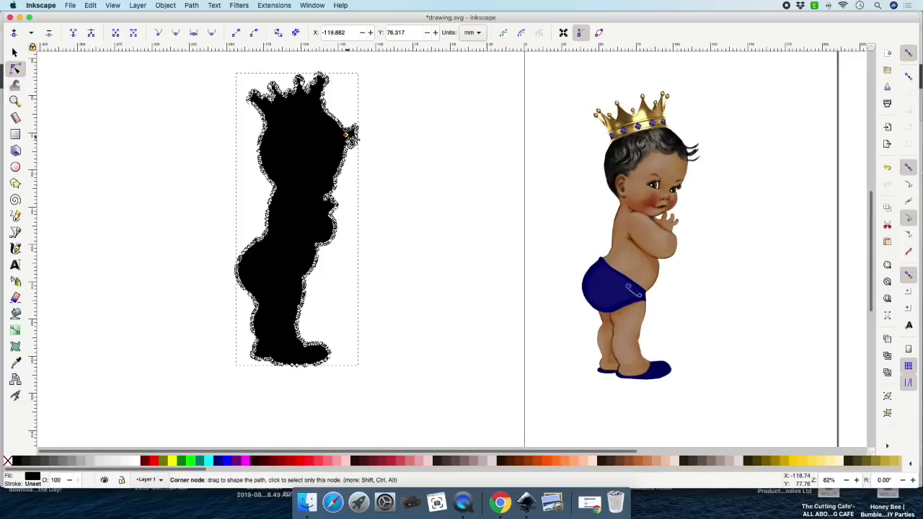
{"action": "key", "text": "Escape"}
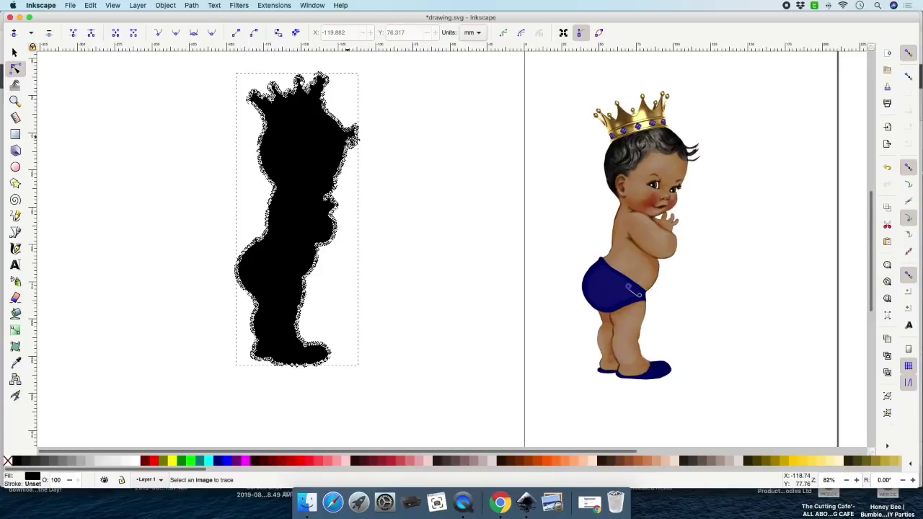
{"action": "left_click", "coordinate": [14, 53]}
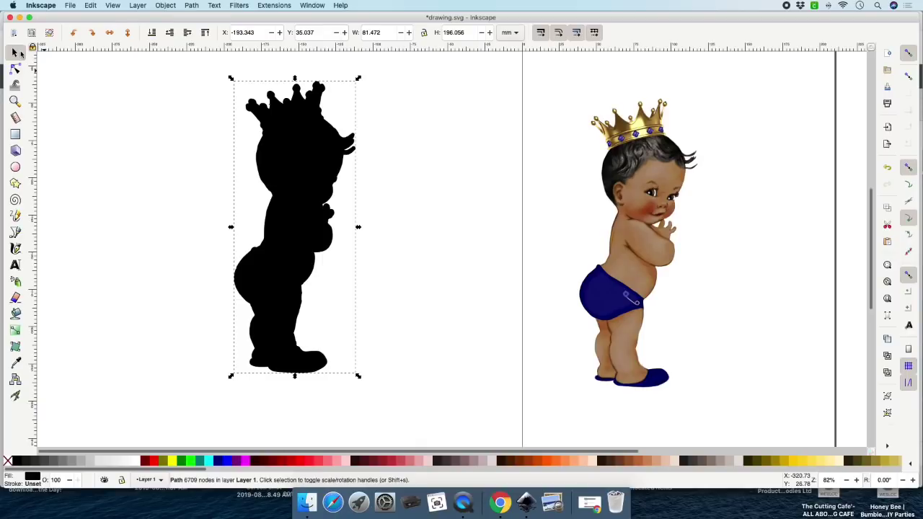
Delete the original color picture from the page and select the silhouette
{"action": "left_click", "coordinate": [650, 159]}
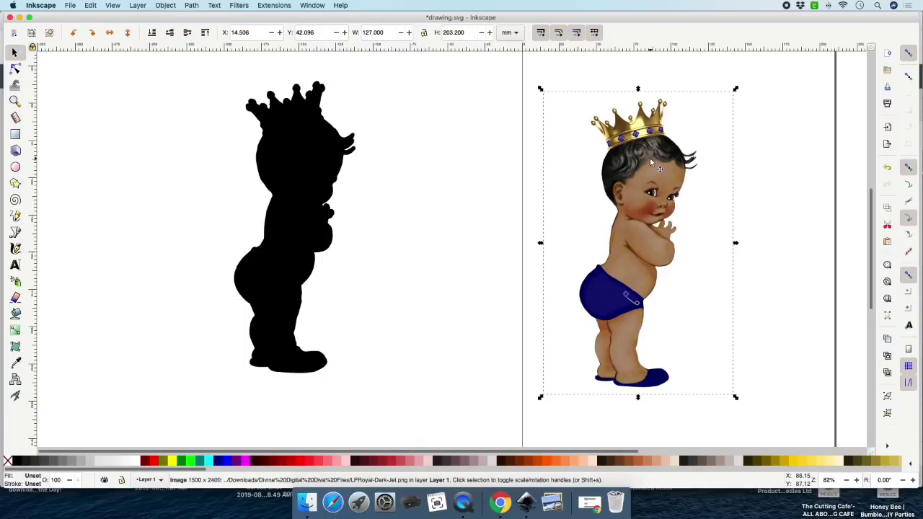
{"action": "key", "text": "Delete"}
{"action": "left_click", "coordinate": [326, 146]}
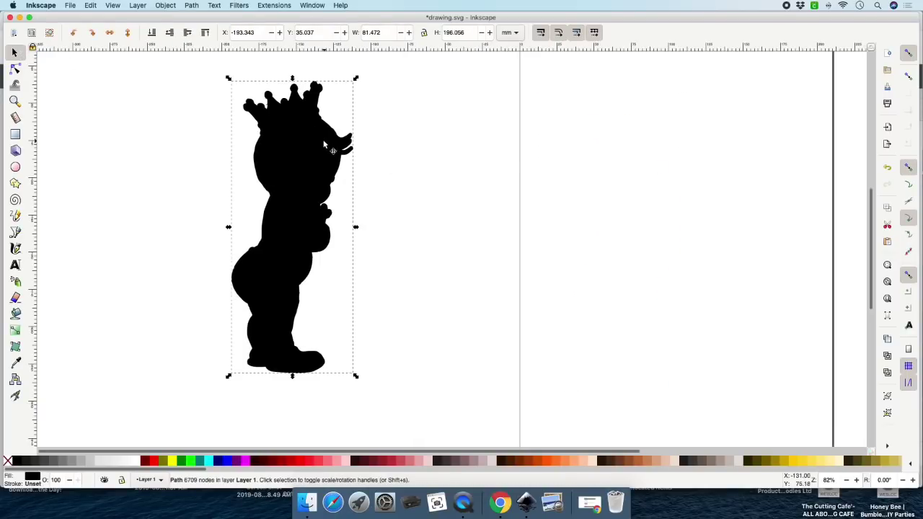
Save the silhouette to the Desktop as drawing.svg in Plain SVG format
{"action": "left_click", "coordinate": [75, 7]}
{"action": "left_click", "coordinate": [90, 72]}
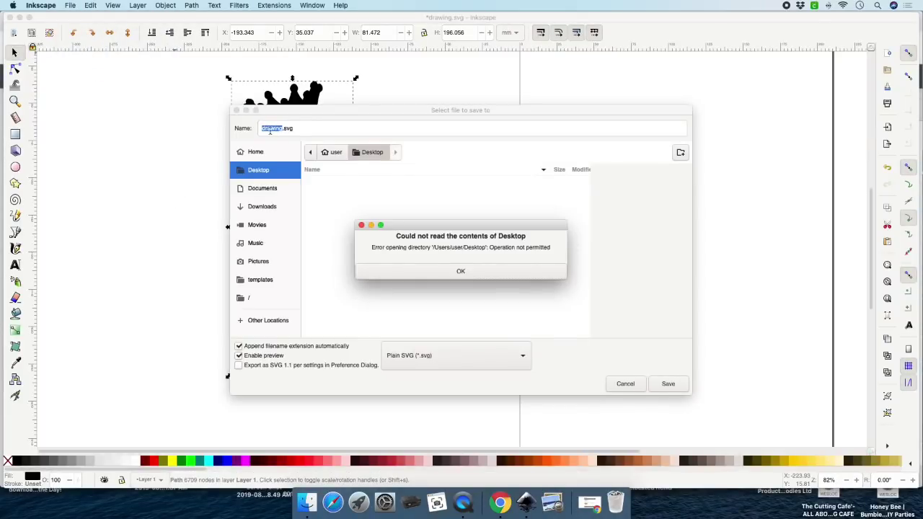
{"action": "left_click", "coordinate": [460, 271]}
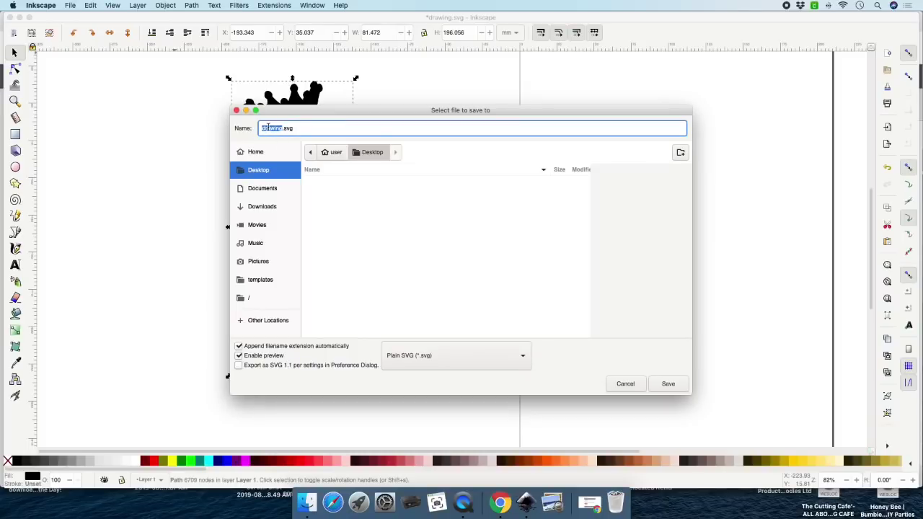
{"action": "left_click", "coordinate": [420, 359]}
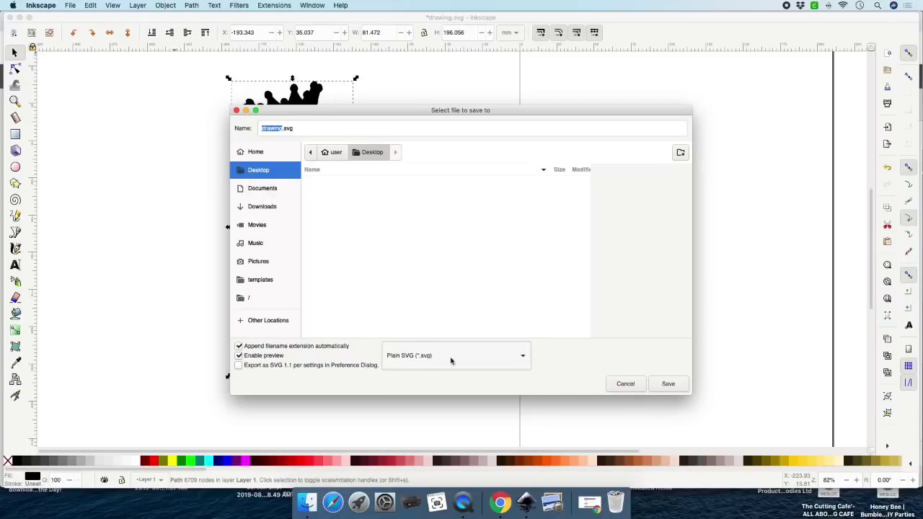
{"action": "left_click", "coordinate": [524, 358]}
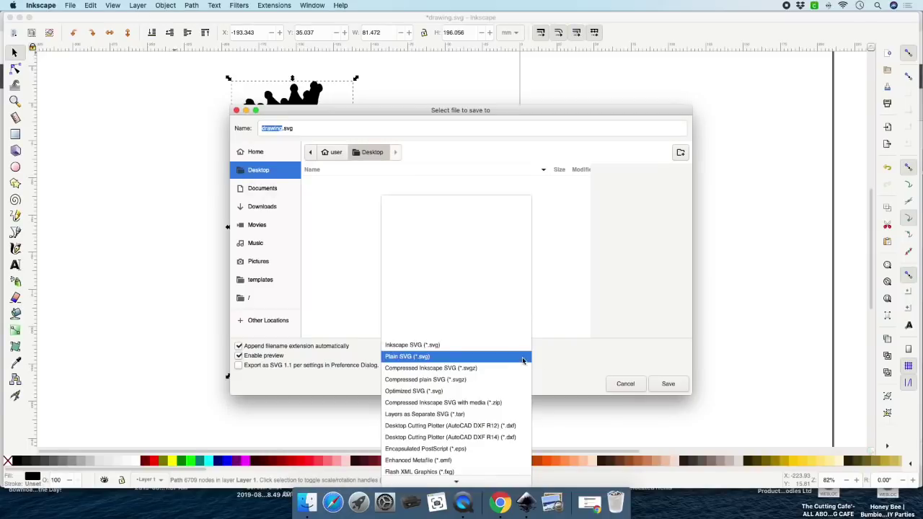
{"action": "left_click", "coordinate": [407, 355]}
{"action": "left_click", "coordinate": [668, 384]}
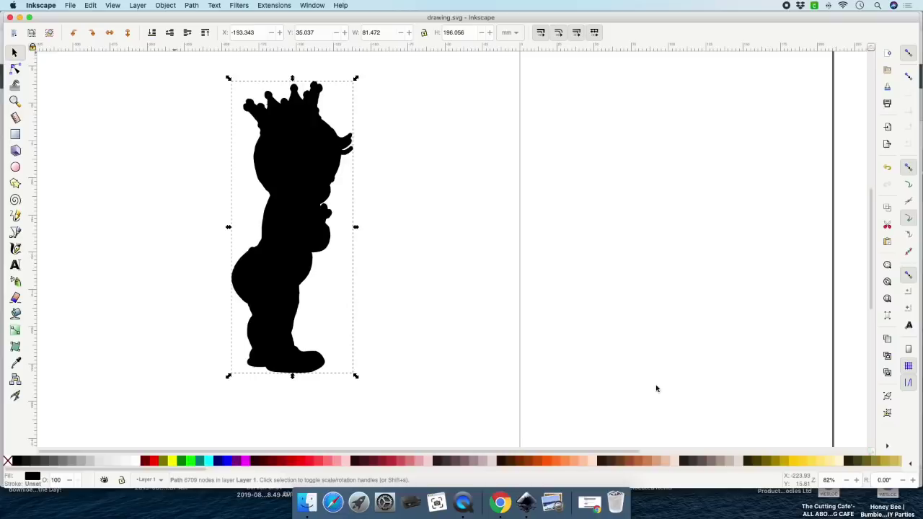
Switch to Cricut Design Space, upload the drawing.svg silhouette as an image and save it under the name drawing
{"action": "left_click", "coordinate": [19, 17]}
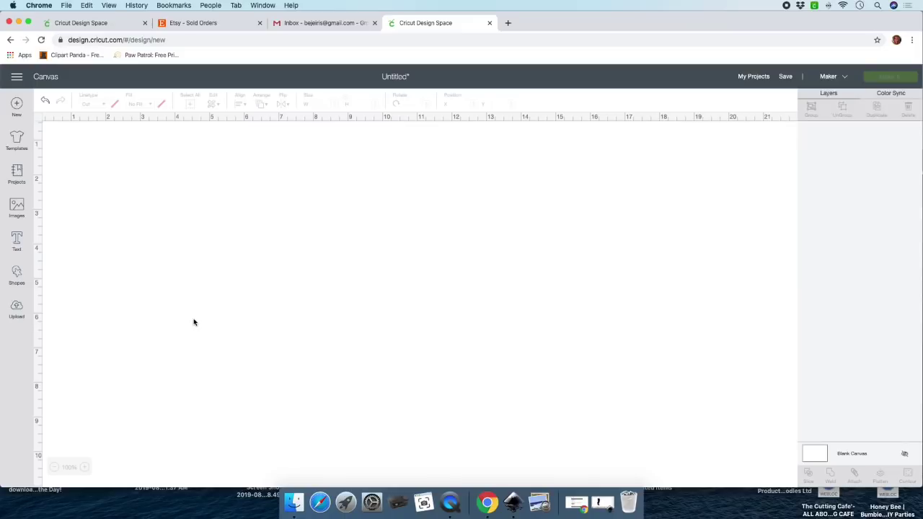
{"action": "left_click", "coordinate": [16, 307]}
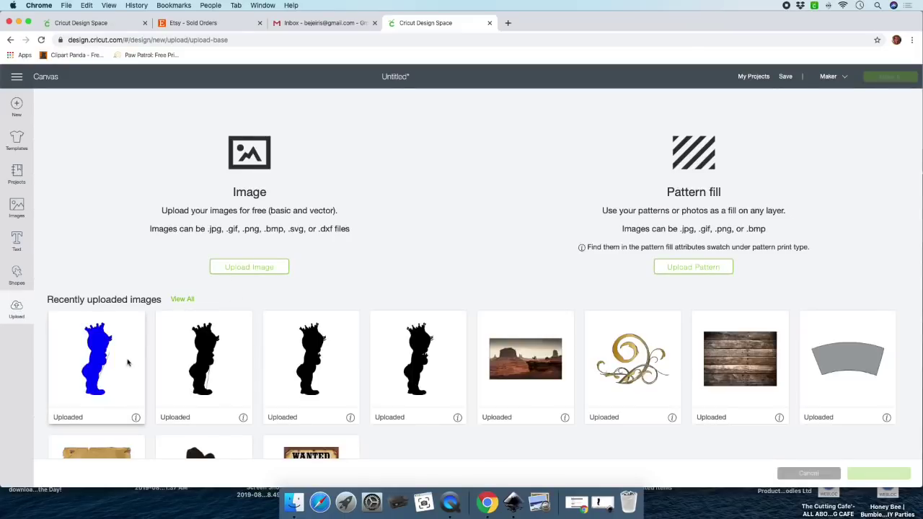
{"action": "left_click", "coordinate": [269, 268]}
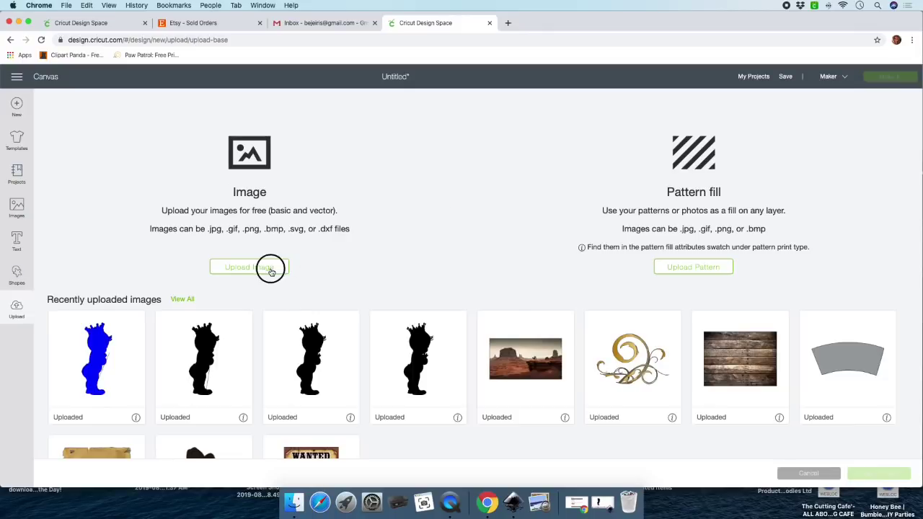
{"action": "mouse_move", "coordinate": [897, 21]}
{"action": "left_mouse_down"}
{"action": "mouse_move", "coordinate": [845, 89]}
{"action": "mouse_move", "coordinate": [862, 53]}
{"action": "mouse_move", "coordinate": [692, 239]}
{"action": "mouse_move", "coordinate": [414, 316]}
{"action": "left_mouse_up"}
{"action": "left_click", "coordinate": [898, 67]}
{"action": "left_click_drag", "start_coordinate": [701, 58], "coordinate": [754, 25]}
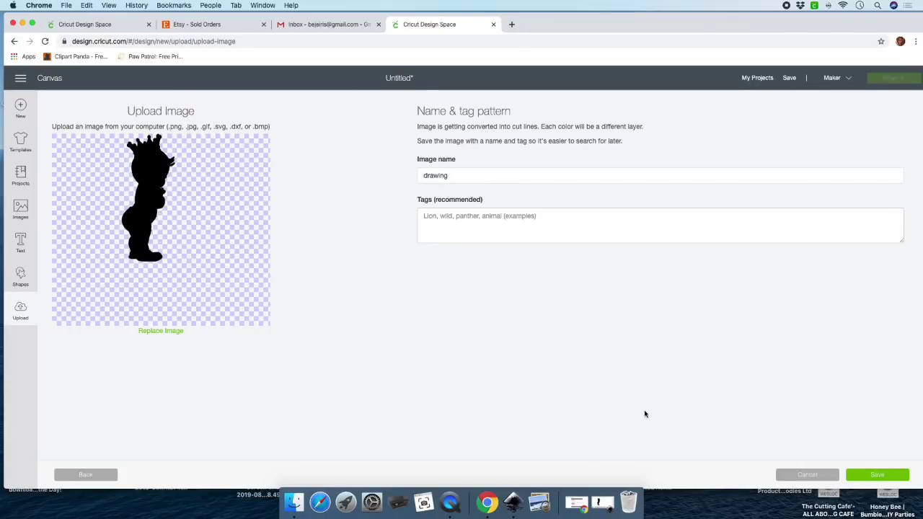
{"action": "left_click", "coordinate": [872, 477]}
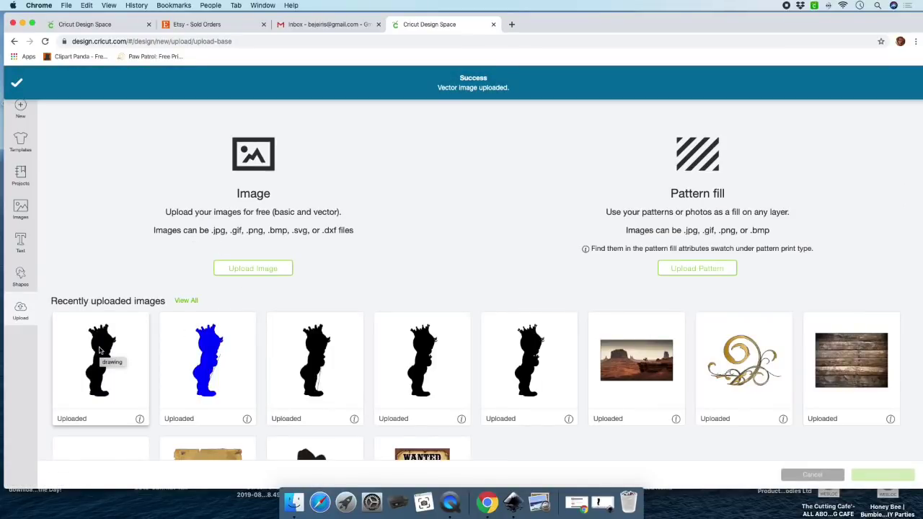
{"action": "left_click", "coordinate": [96, 334]}
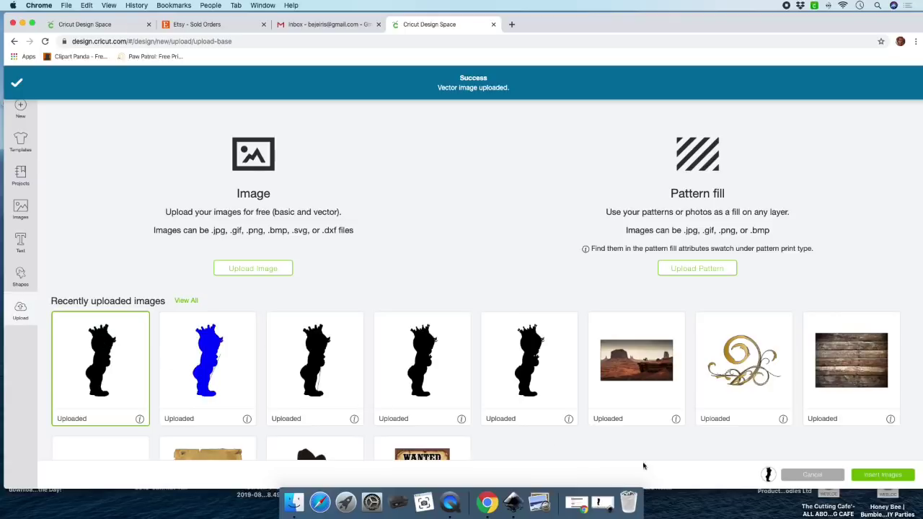
Search the image library for "baby prince" and filter the results to uploaded images
{"action": "left_click", "coordinate": [27, 211]}
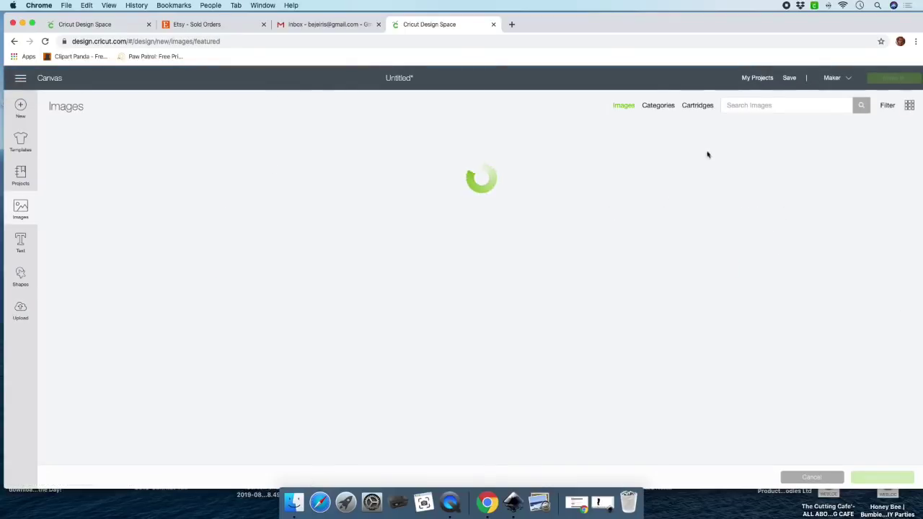
{"action": "left_click", "coordinate": [752, 105]}
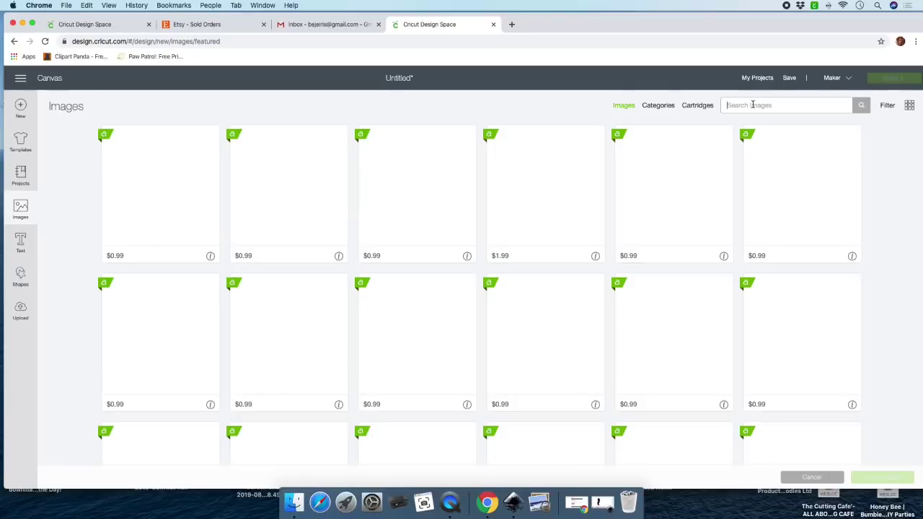
{"action": "type", "text": "baby prince"}
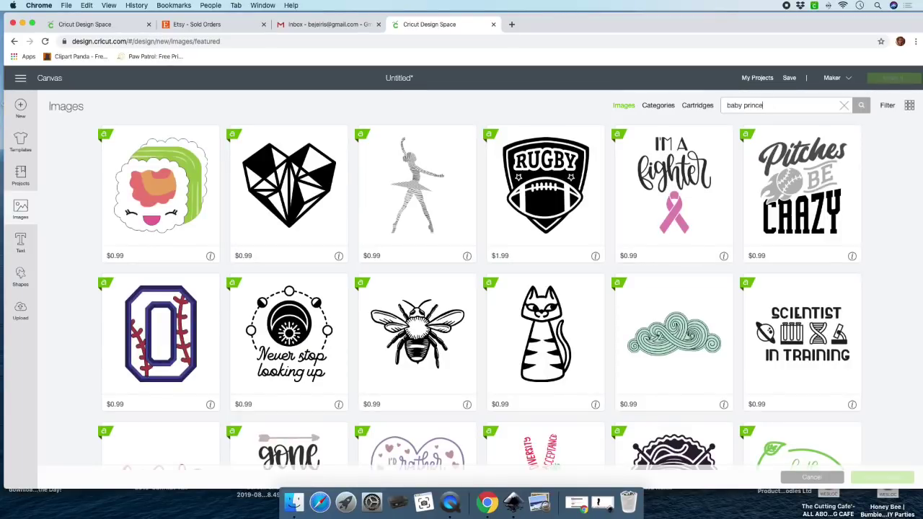
{"action": "key", "text": "Return"}
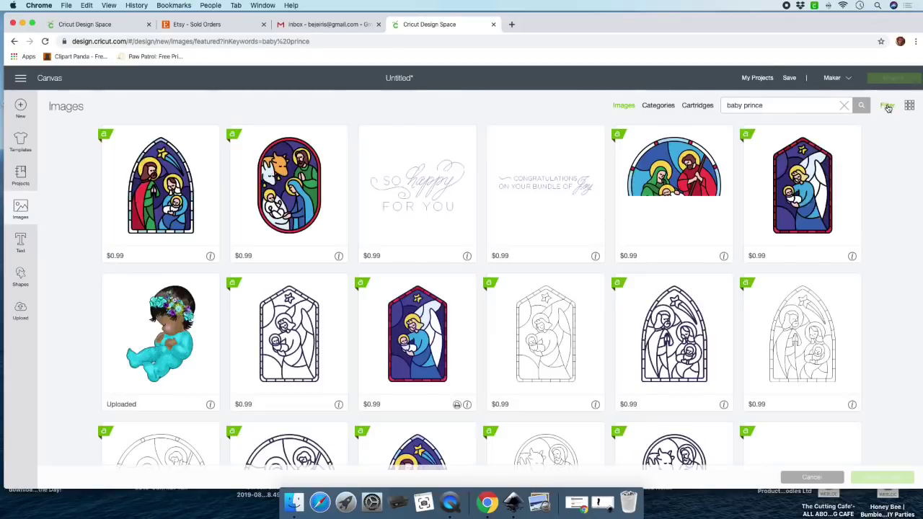
{"action": "left_click", "coordinate": [888, 106]}
{"action": "left_click", "coordinate": [805, 160]}
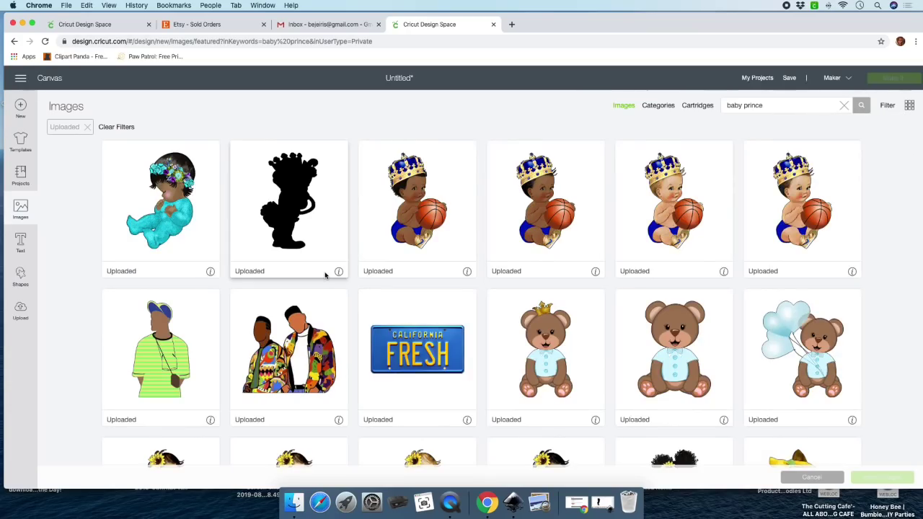
Insert the uploaded picture of the dark-complexioned standing baby prince with a gold crown and navy blue shorts onto the canvas
{"action": "scroll", "coordinate": [326, 276], "scroll_direction": "down", "scroll_amount": 2}
{"action": "scroll", "coordinate": [325, 276], "scroll_direction": "down", "scroll_amount": 20}
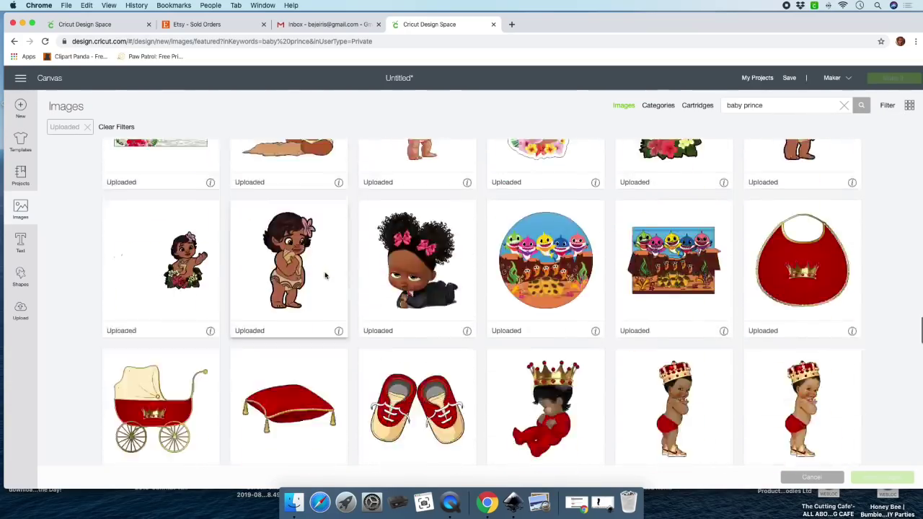
{"action": "scroll", "coordinate": [325, 275], "scroll_direction": "down", "scroll_amount": 15}
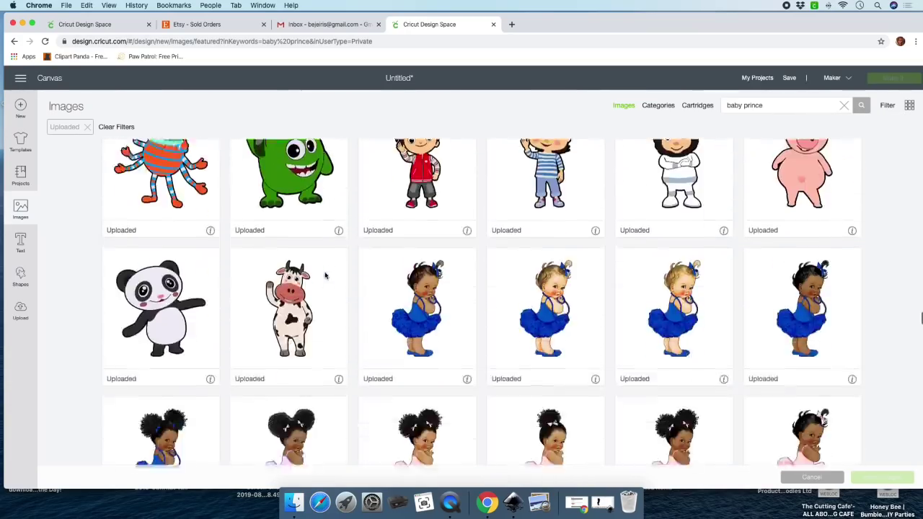
{"action": "scroll", "coordinate": [324, 276], "scroll_direction": "down", "scroll_amount": 8}
{"action": "scroll", "coordinate": [324, 279], "scroll_direction": "up", "scroll_amount": 7}
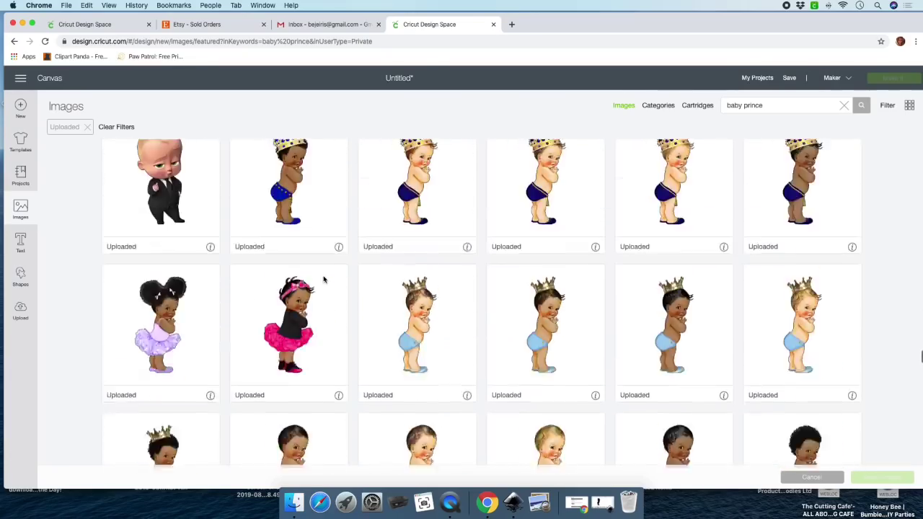
{"action": "scroll", "coordinate": [321, 285], "scroll_direction": "down", "scroll_amount": 6}
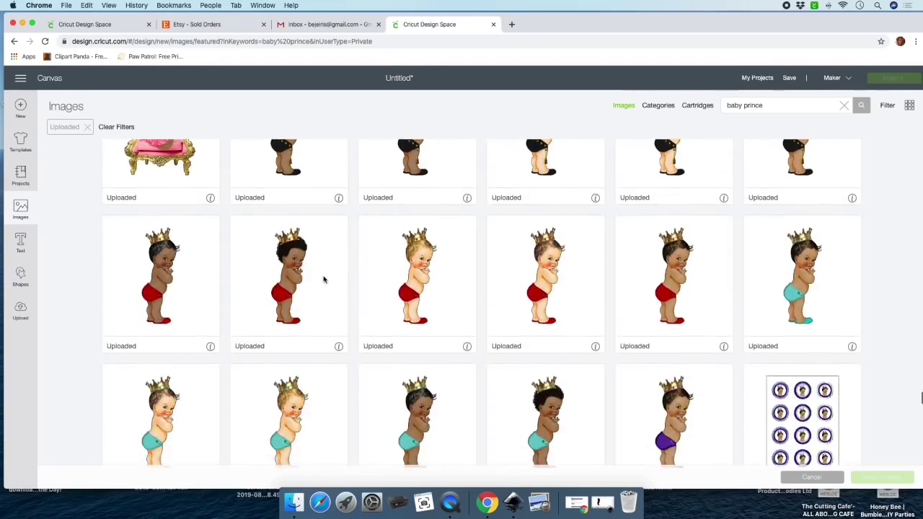
{"action": "scroll", "coordinate": [315, 290], "scroll_direction": "down", "scroll_amount": 10}
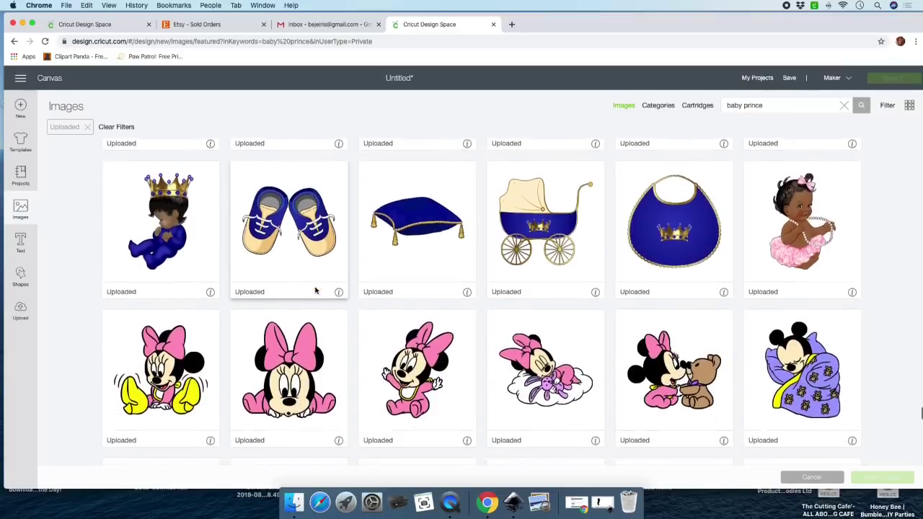
{"action": "scroll", "coordinate": [315, 290], "scroll_direction": "down", "scroll_amount": 15}
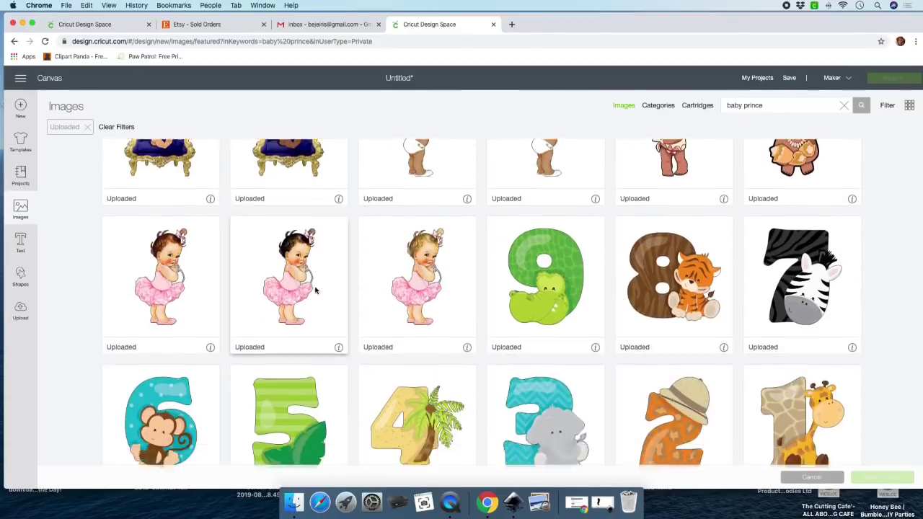
{"action": "scroll", "coordinate": [315, 290], "scroll_direction": "down", "scroll_amount": 10}
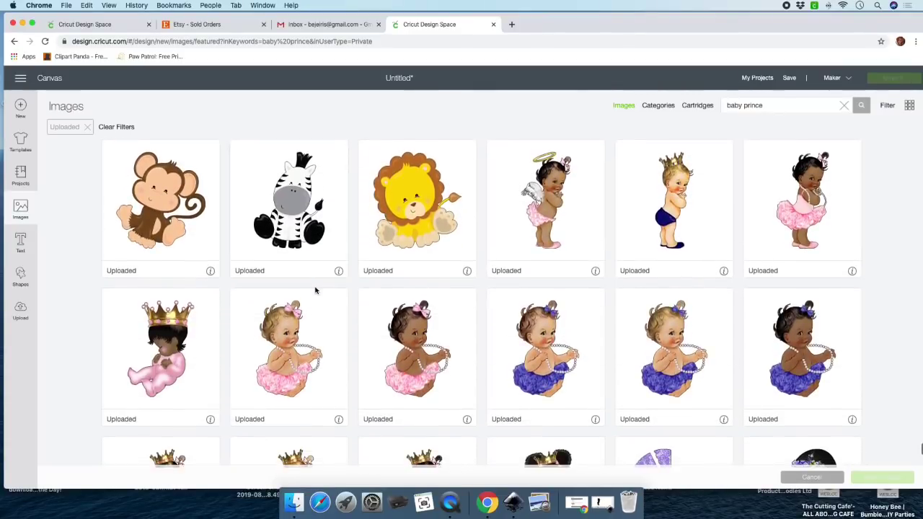
{"action": "scroll", "coordinate": [315, 290], "scroll_direction": "down", "scroll_amount": 3}
{"action": "scroll", "coordinate": [315, 290], "scroll_direction": "up", "scroll_amount": 10}
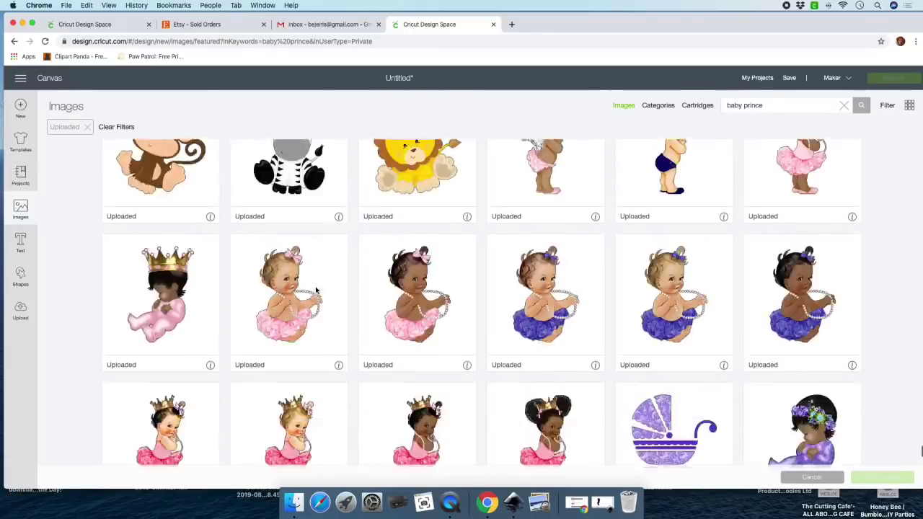
{"action": "scroll", "coordinate": [315, 290], "scroll_direction": "down", "scroll_amount": 6}
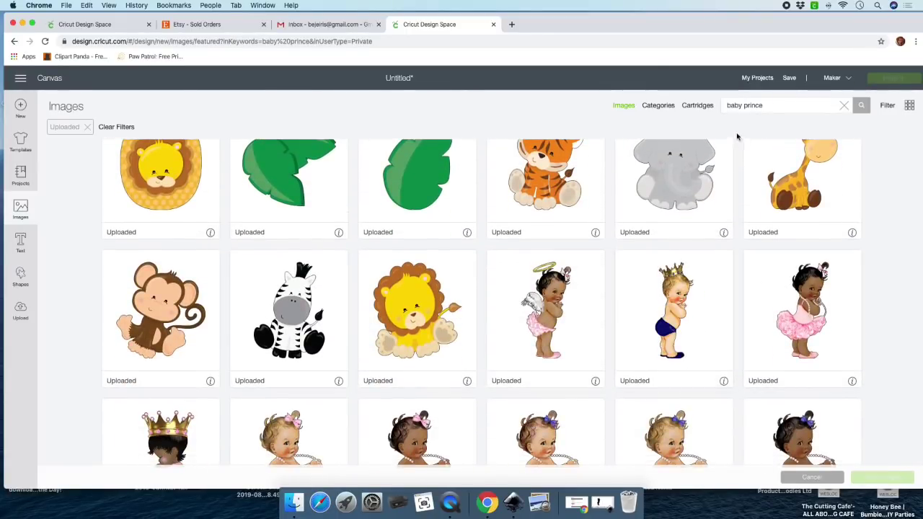
{"action": "scroll", "coordinate": [483, 200], "scroll_direction": "up", "scroll_amount": 1}
{"action": "scroll", "coordinate": [483, 200], "scroll_direction": "down", "scroll_amount": 10}
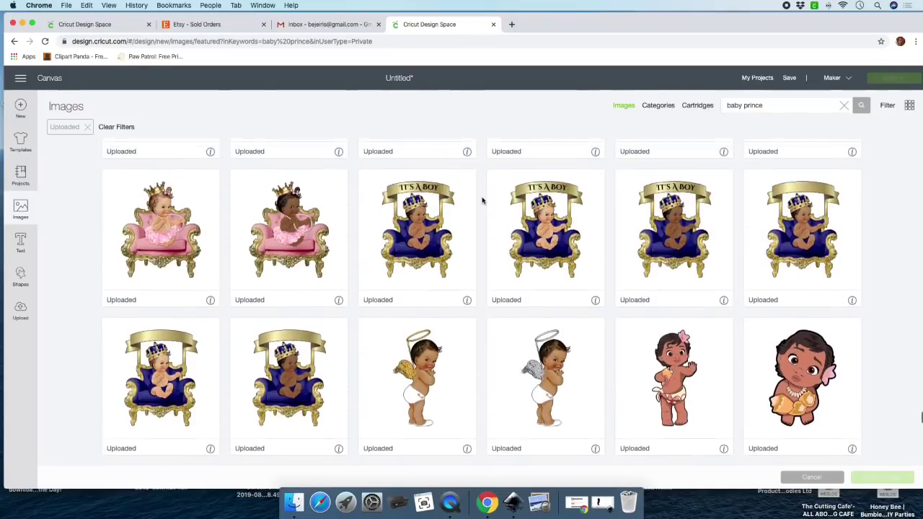
{"action": "scroll", "coordinate": [482, 200], "scroll_direction": "up", "scroll_amount": 8}
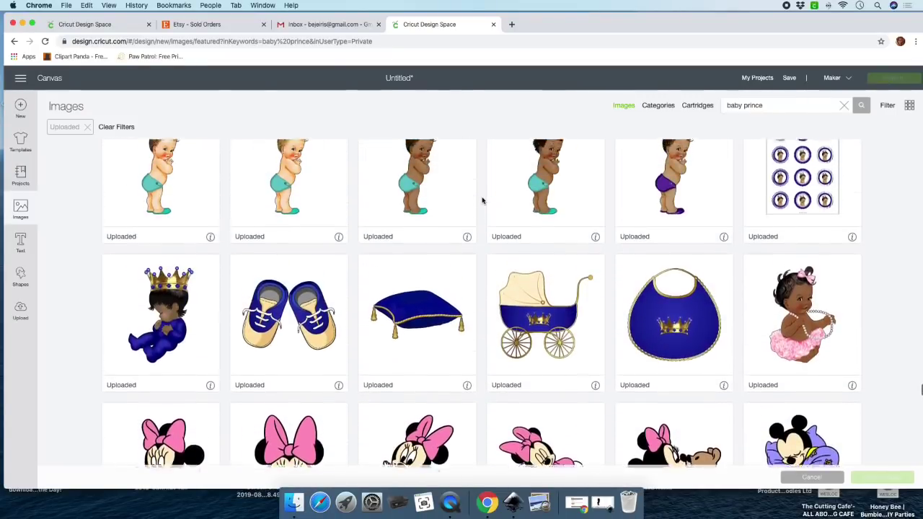
{"action": "scroll", "coordinate": [483, 201], "scroll_direction": "up", "scroll_amount": 10}
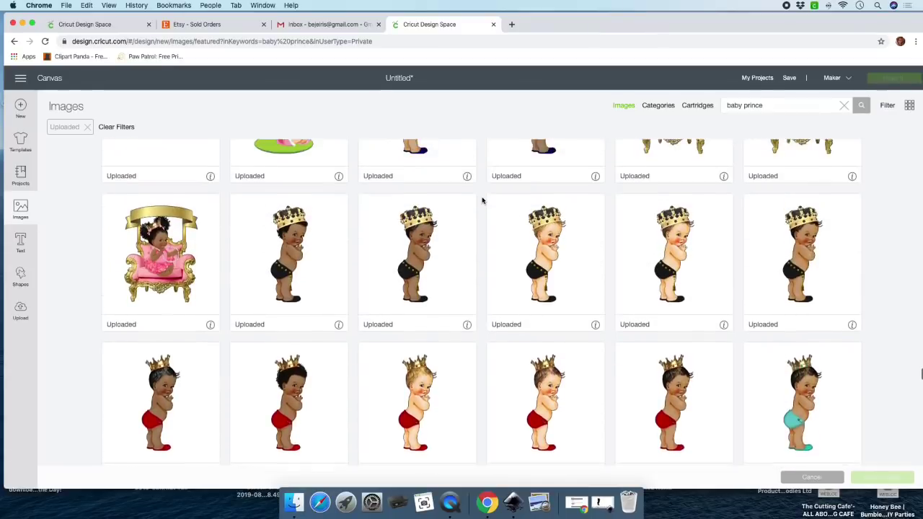
{"action": "scroll", "coordinate": [483, 201], "scroll_direction": "up", "scroll_amount": 2}
{"action": "left_click", "coordinate": [538, 220]}
{"action": "left_click", "coordinate": [537, 220]}
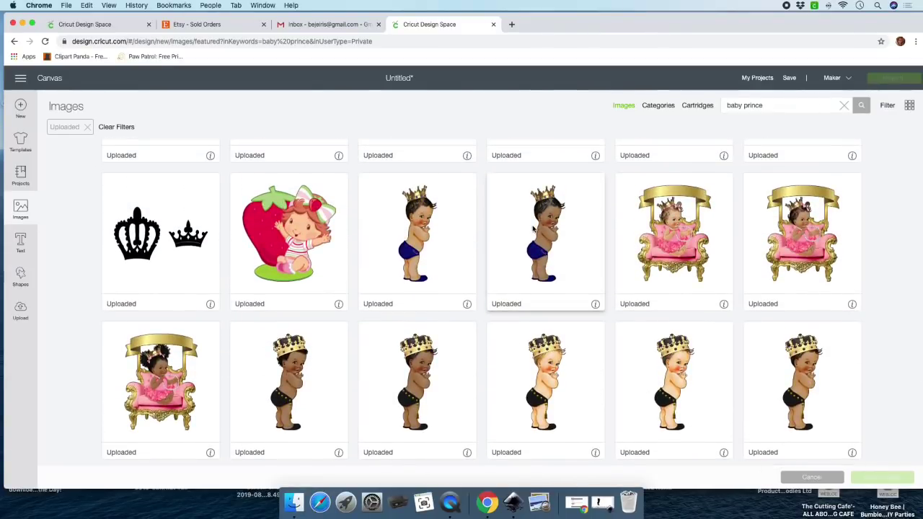
{"action": "left_click", "coordinate": [542, 230]}
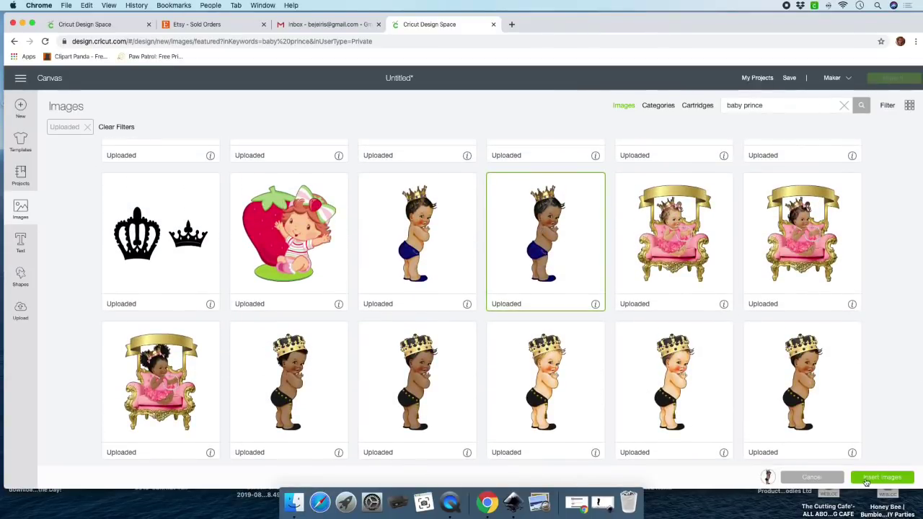
{"action": "left_click", "coordinate": [870, 478]}
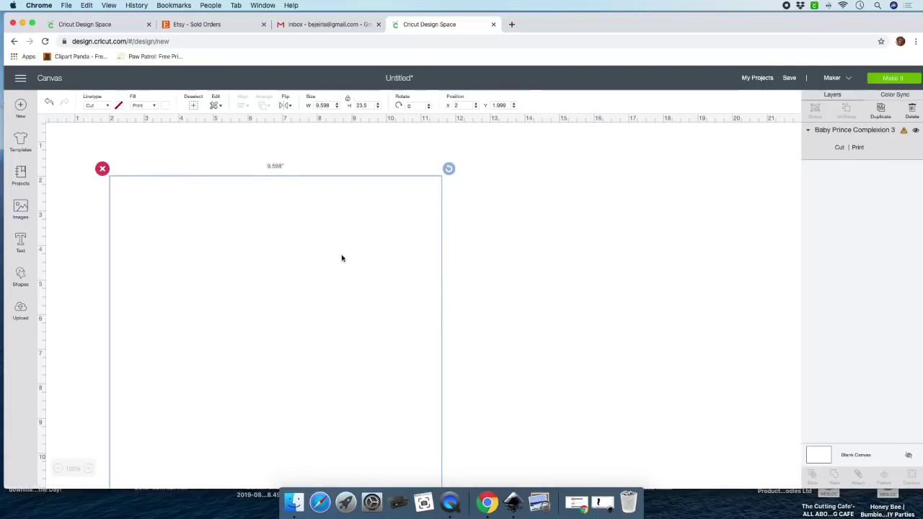
Resize the baby prince picture to 4 inches wide and 6 inches high, and move it right on the canvas
{"action": "left_click", "coordinate": [322, 105]}
{"action": "type", "text": "4"}
{"action": "key", "text": "Tab"}
{"action": "type", "text": "8"}
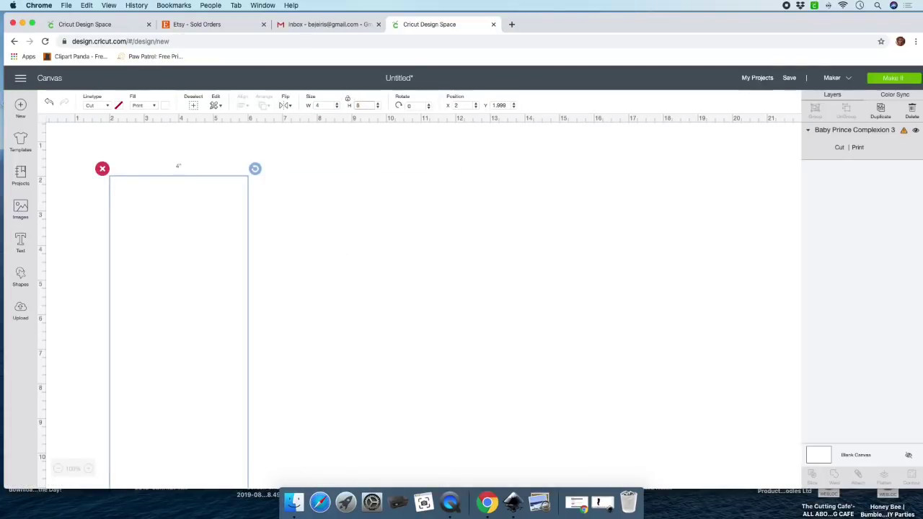
{"action": "key", "text": "Return"}
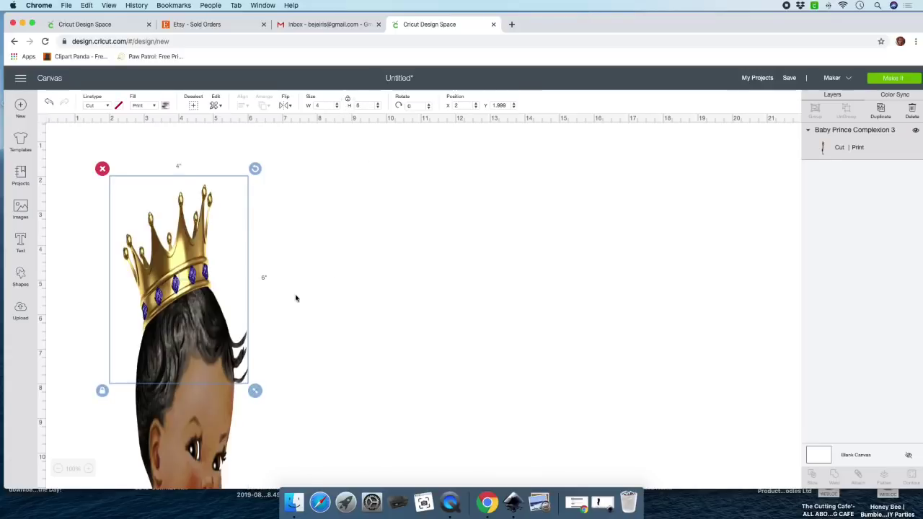
{"action": "left_click_drag", "start_coordinate": [226, 278], "coordinate": [454, 288]}
Insert the newly uploaded black silhouette onto the canvas and move it away from the corner, beside the baby prince picture
{"action": "left_click", "coordinate": [20, 310]}
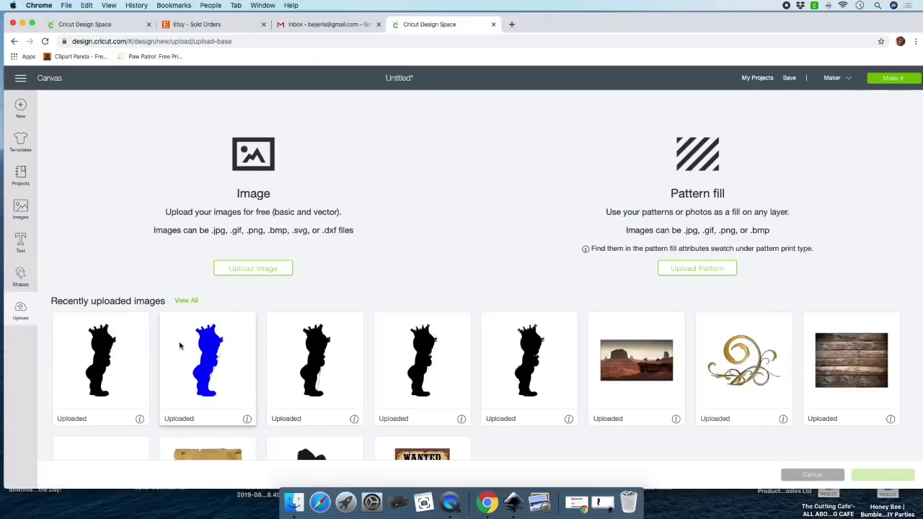
{"action": "left_click", "coordinate": [105, 349]}
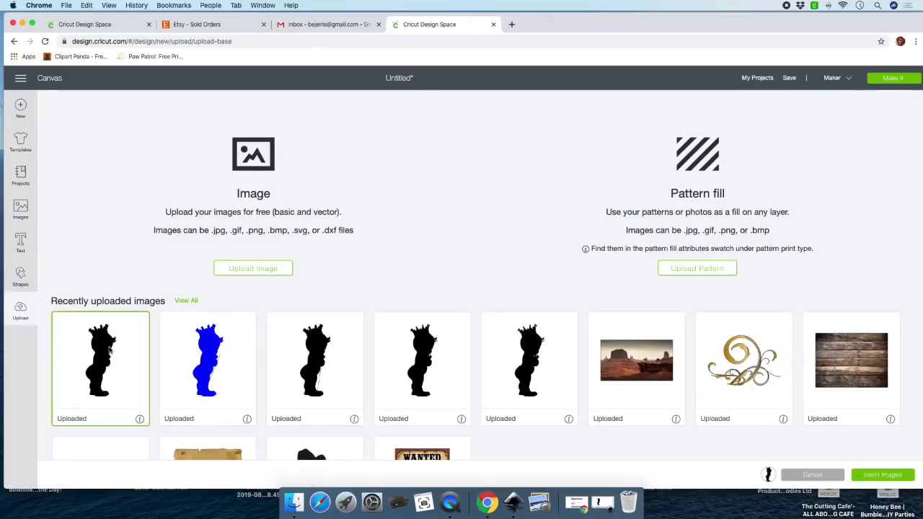
{"action": "left_click", "coordinate": [883, 476]}
{"action": "left_click_drag", "start_coordinate": [57, 259], "coordinate": [248, 231]}
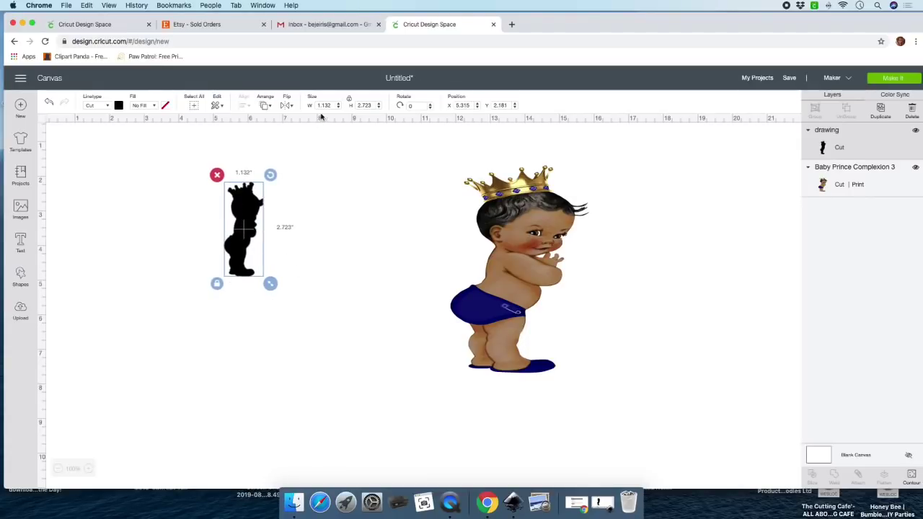
Unlock the silhouette's proportions and size it 4 inches wide by 6 inches high
{"action": "left_click", "coordinate": [348, 105]}
{"action": "left_click", "coordinate": [326, 105]}
{"action": "type", "text": "4"}
{"action": "key", "text": "Tab"}
{"action": "type", "text": "6"}
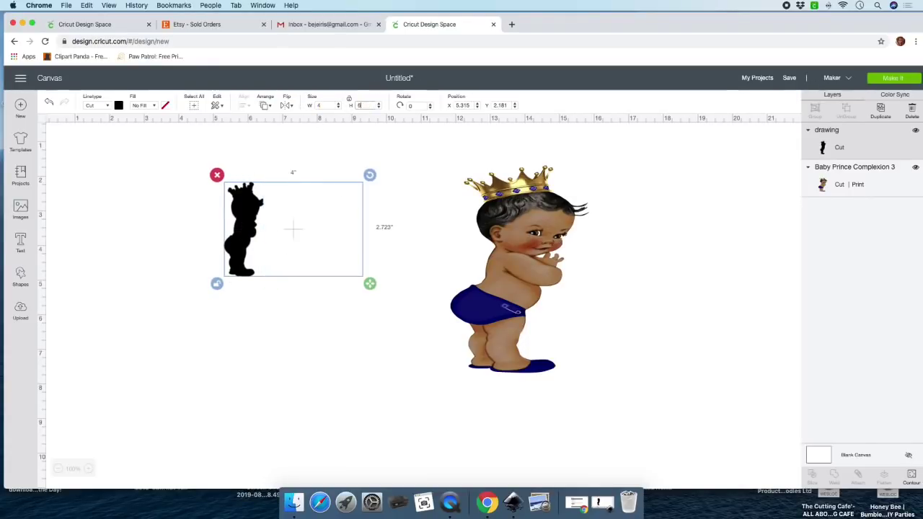
{"action": "key", "text": "Return"}
Enlarge the silhouette to 4.1 inches wide and 6.1 inches high, and lock its proportions again
{"action": "key", "text": "shift+Tab"}
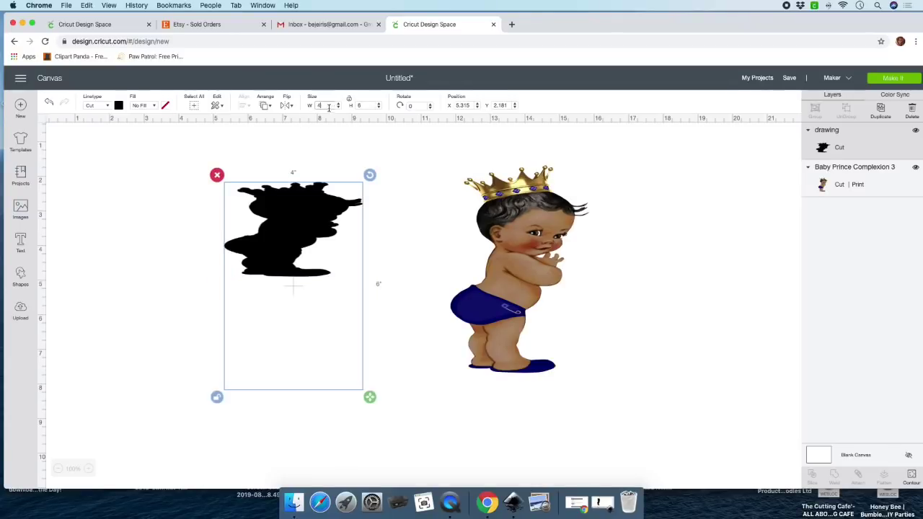
{"action": "type", "text": ".1"}
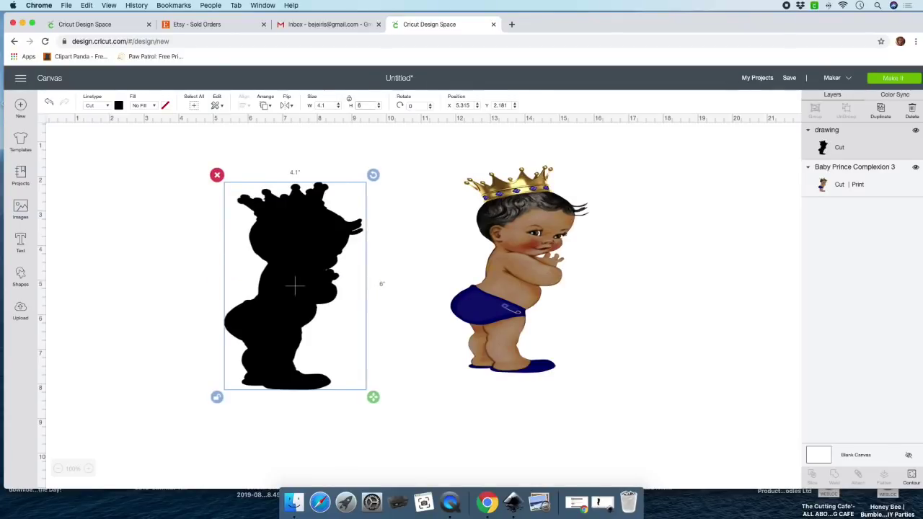
{"action": "key", "text": "Tab"}
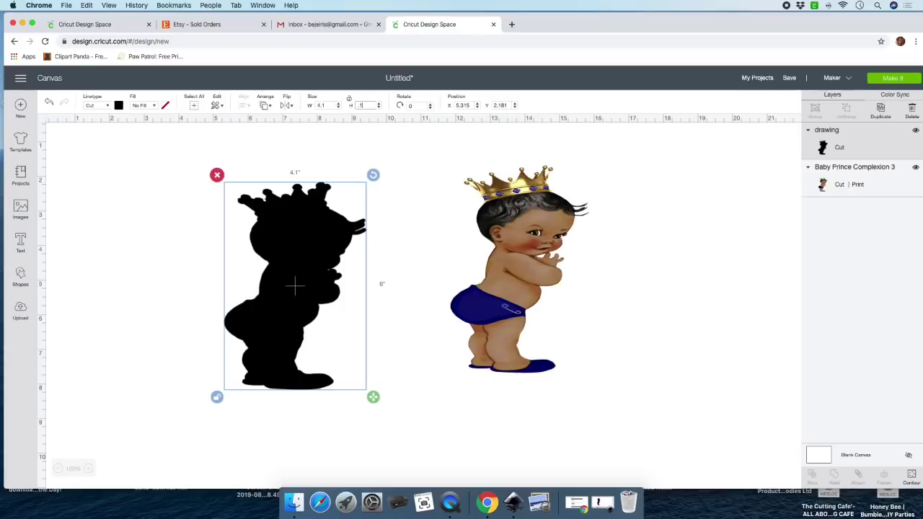
{"action": "left_click", "coordinate": [355, 106]}
{"action": "left_click", "coordinate": [355, 106]}
{"action": "left_click", "coordinate": [20, 310]}
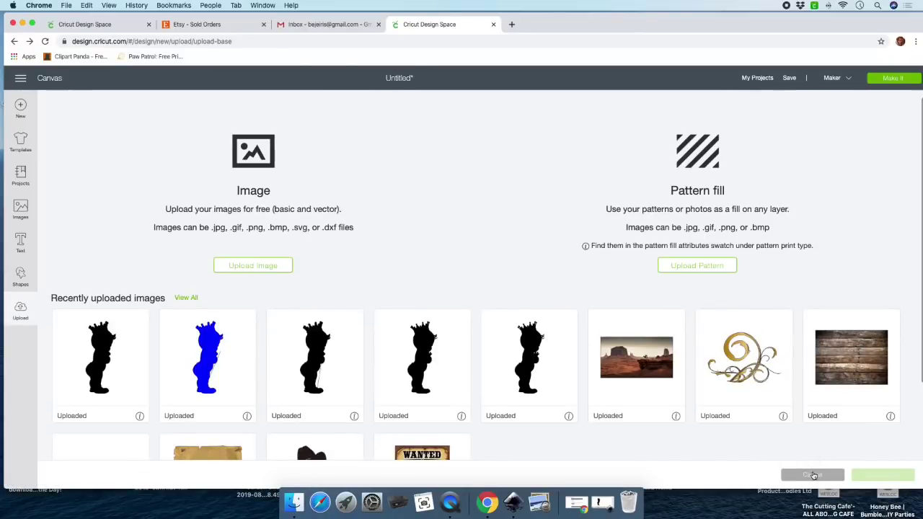
{"action": "left_click", "coordinate": [813, 473]}
{"action": "left_click", "coordinate": [350, 99]}
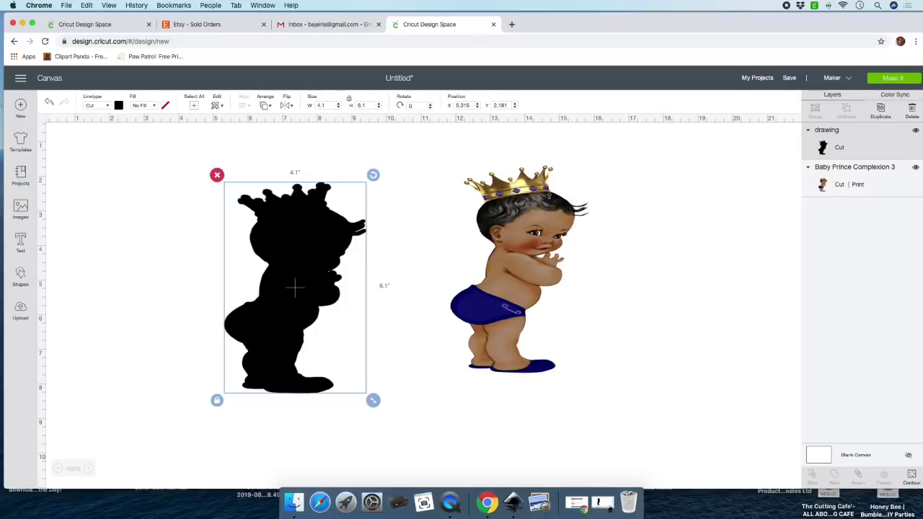
Change the blank canvas color to light pink
{"action": "left_click", "coordinate": [818, 458]}
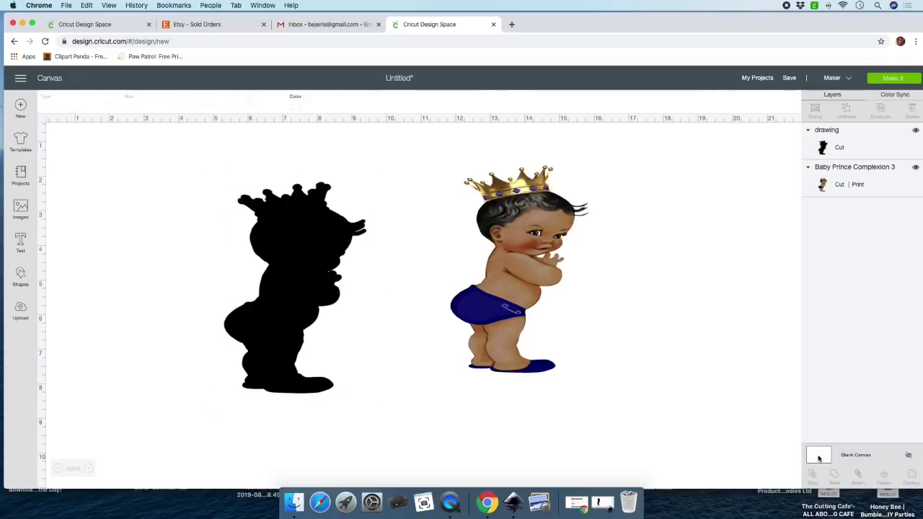
{"action": "left_click", "coordinate": [295, 105]}
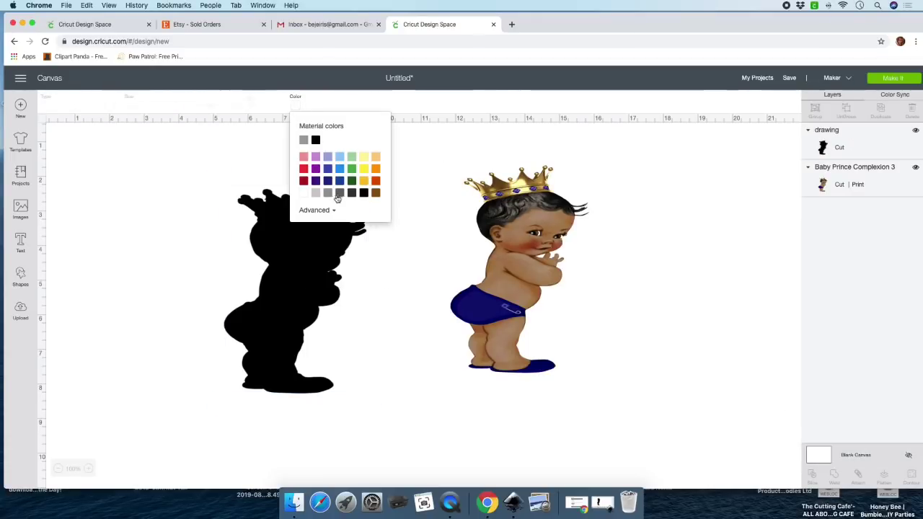
{"action": "left_click", "coordinate": [304, 156]}
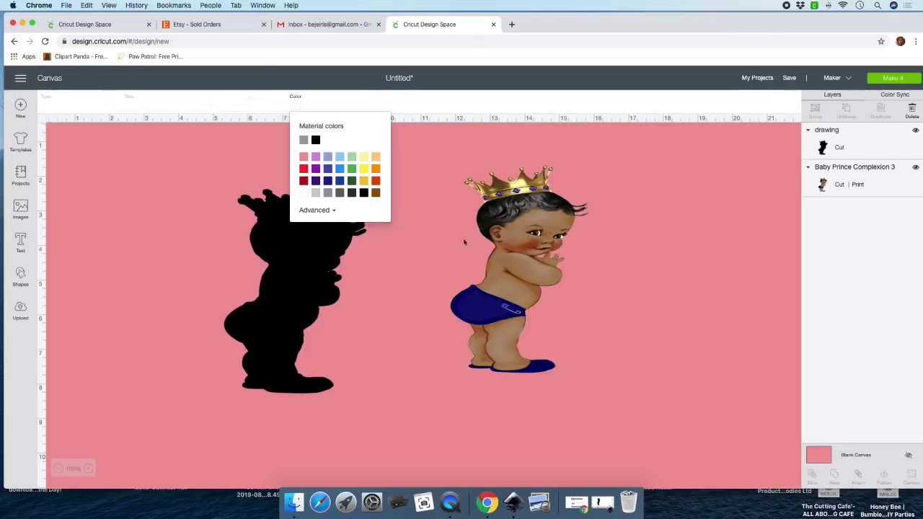
{"action": "left_click", "coordinate": [435, 199]}
Recolor the black silhouette white
{"action": "left_click", "coordinate": [271, 237]}
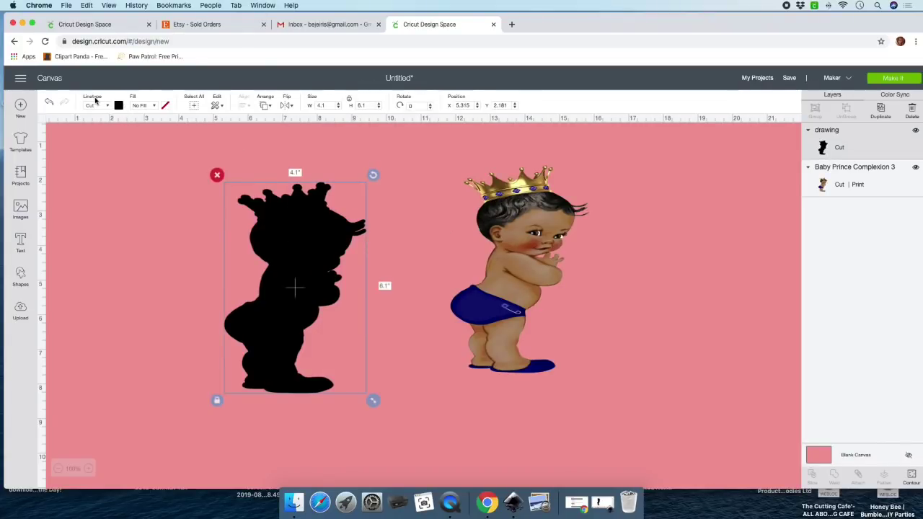
{"action": "left_click", "coordinate": [119, 105]}
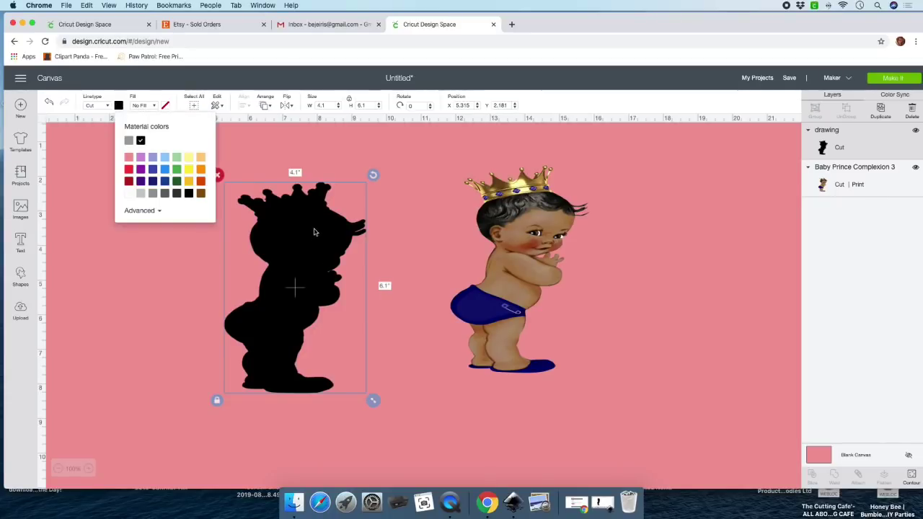
{"action": "left_click", "coordinate": [130, 193]}
{"action": "left_click", "coordinate": [395, 238]}
Place the baby prince picture over the white silhouette, move it forward one layer, and align it for an even white border
{"action": "left_click_drag", "start_coordinate": [511, 259], "coordinate": [301, 283]}
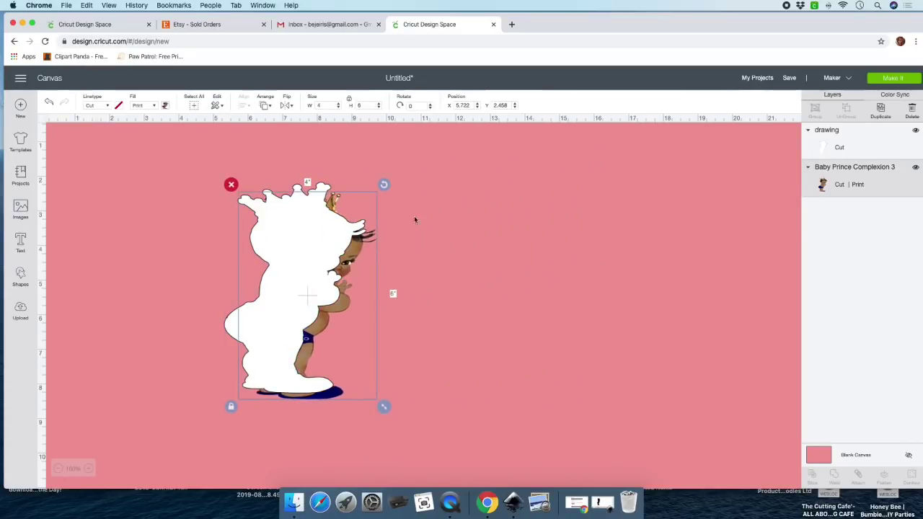
{"action": "left_click", "coordinate": [265, 106]}
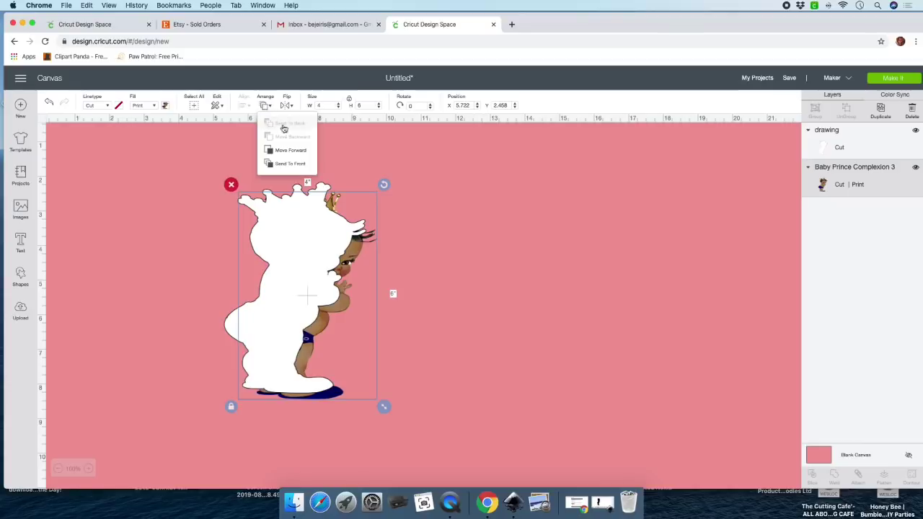
{"action": "left_click", "coordinate": [285, 152]}
{"action": "left_click_drag", "start_coordinate": [341, 266], "coordinate": [329, 256]}
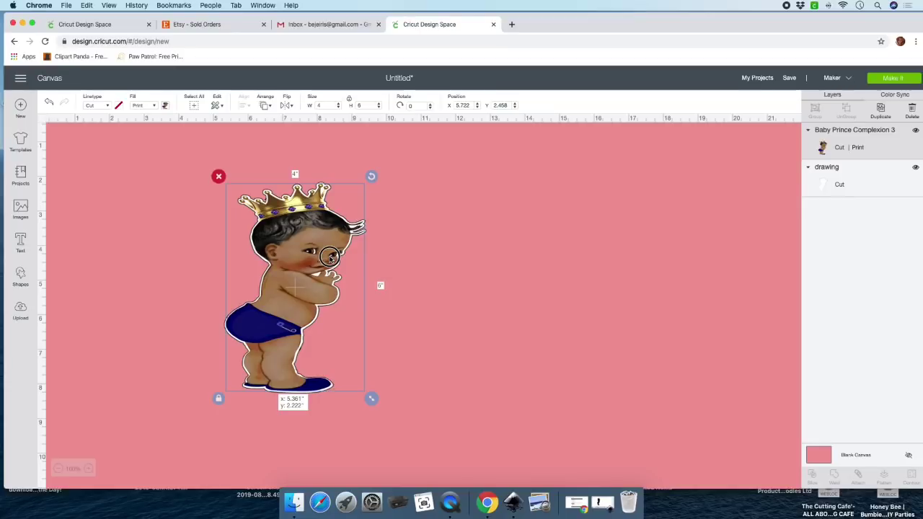
{"action": "left_click", "coordinate": [484, 313]}
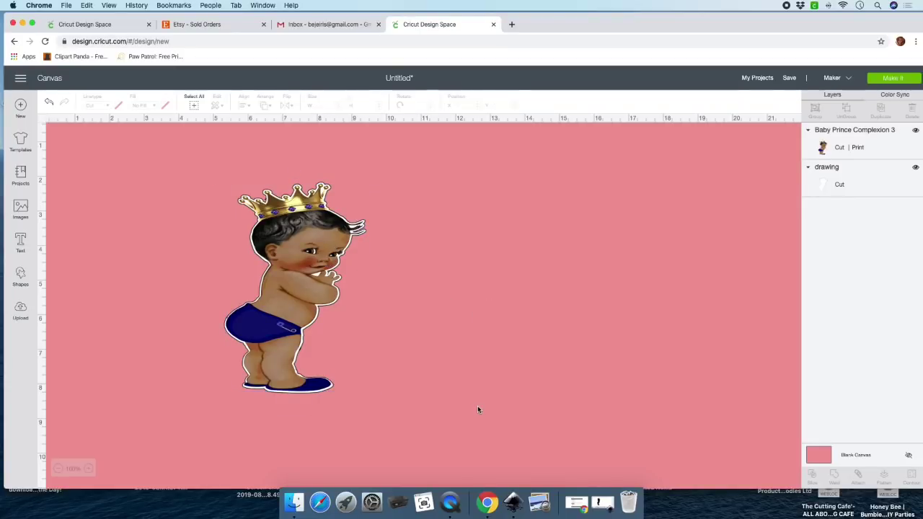
Flatten the baby prince and the white silhouette together, and undo the combination by unflattening and detaching them
{"action": "mouse_move", "coordinate": [189, 152]}
{"action": "left_mouse_down"}
{"action": "mouse_move", "coordinate": [224, 181]}
{"action": "mouse_move", "coordinate": [368, 400]}
{"action": "left_mouse_up"}
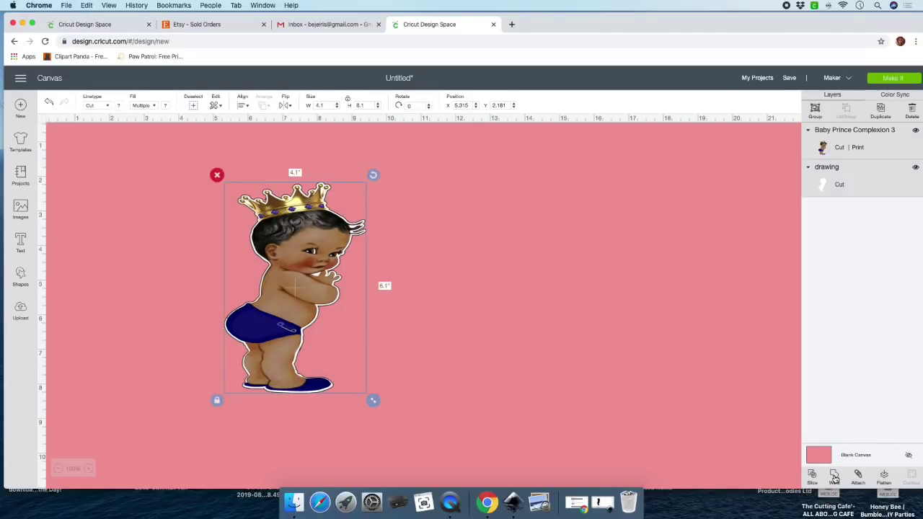
{"action": "left_click", "coordinate": [884, 475]}
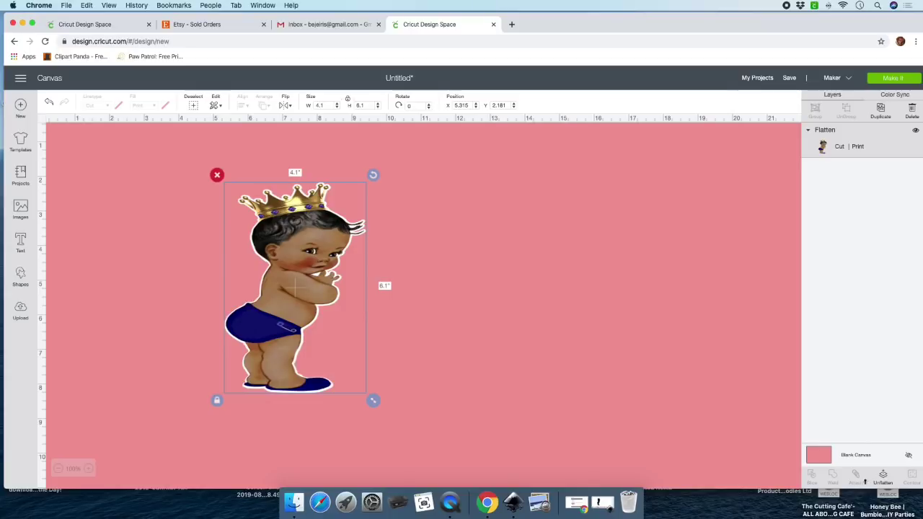
{"action": "left_click", "coordinate": [884, 479]}
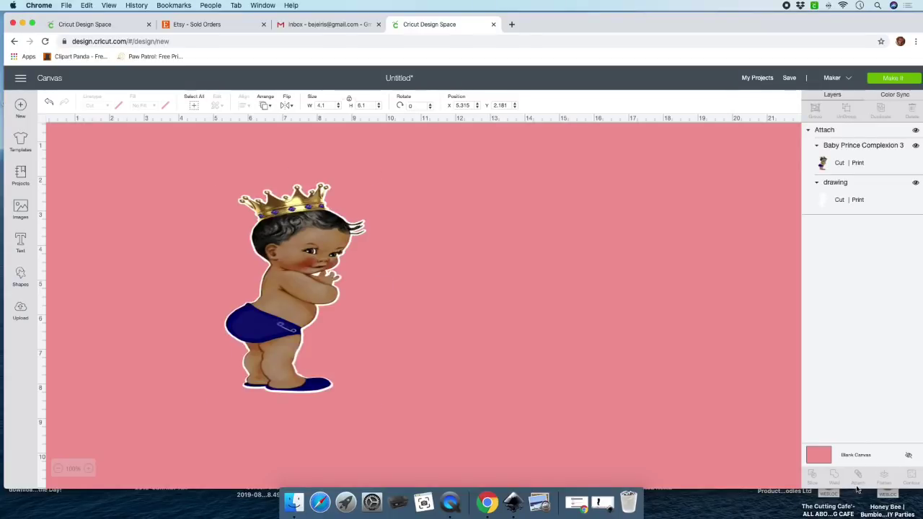
{"action": "left_click", "coordinate": [304, 284]}
{"action": "left_click", "coordinate": [859, 476]}
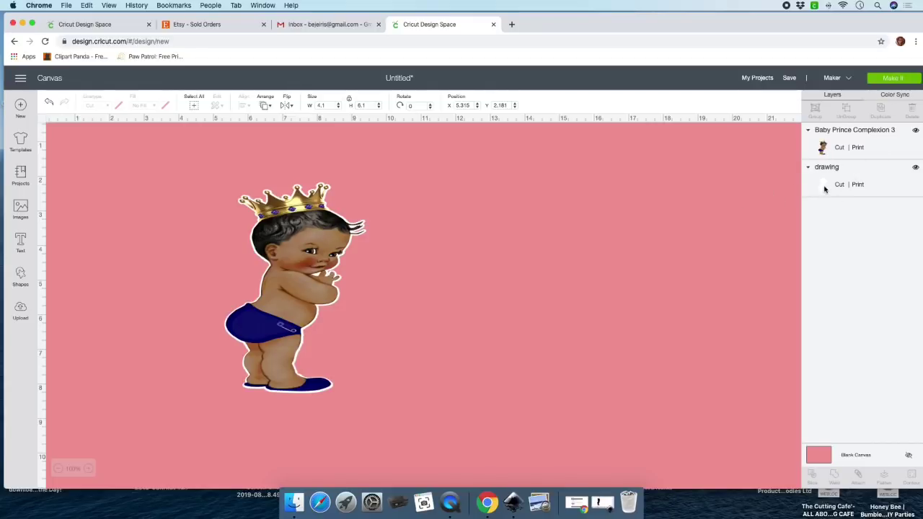
Repeat the flattening of the prince and silhouette layers, and separate them back into two independent layers
{"action": "left_click_drag", "start_coordinate": [225, 164], "coordinate": [430, 432]}
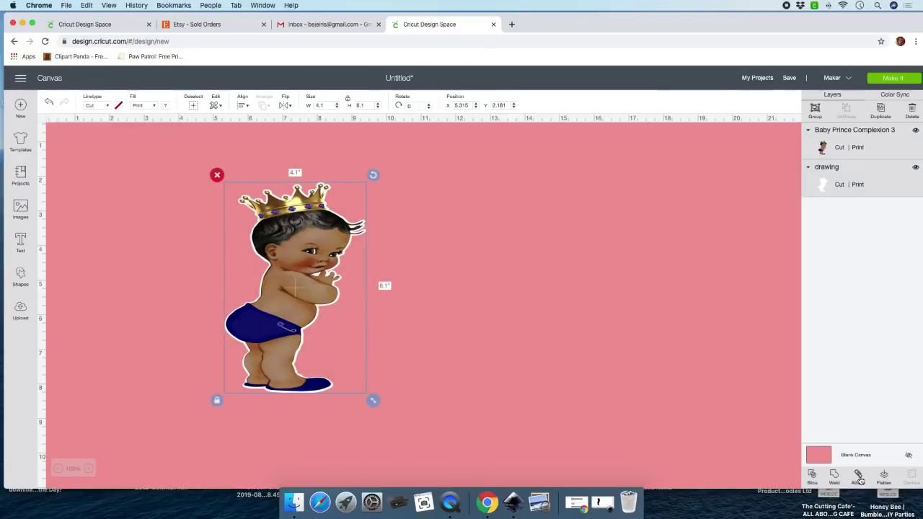
{"action": "left_click", "coordinate": [883, 476]}
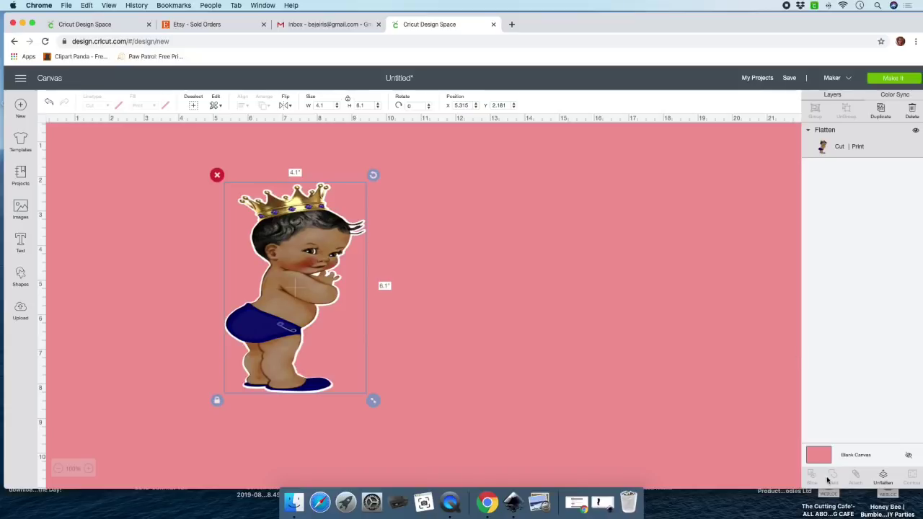
{"action": "left_click", "coordinate": [883, 478]}
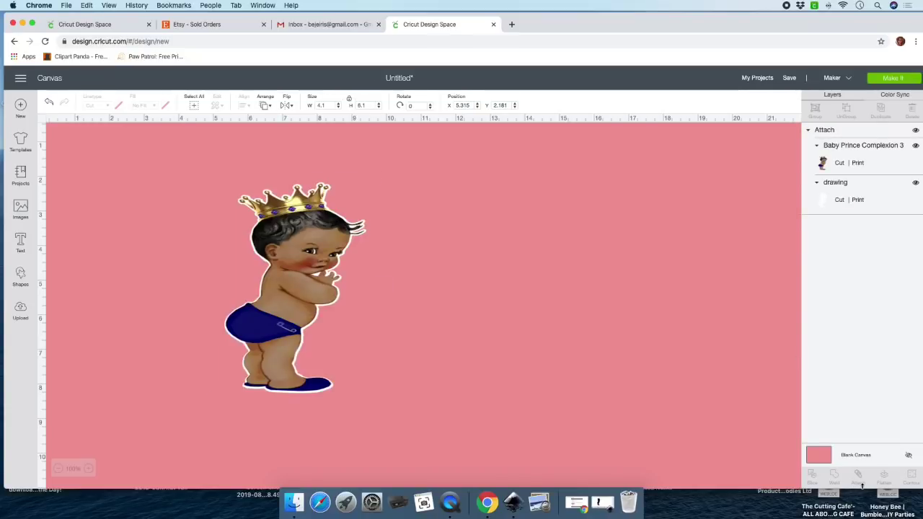
{"action": "left_click", "coordinate": [294, 287]}
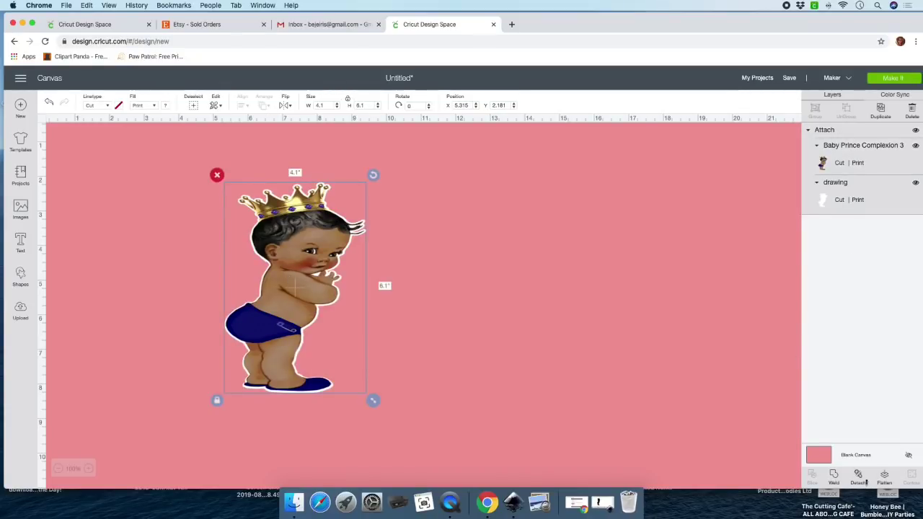
{"action": "left_click", "coordinate": [858, 477]}
Nudge the baby prince slightly over the silhouette, select both layers and flatten them into one printable image
{"action": "left_click", "coordinate": [287, 303]}
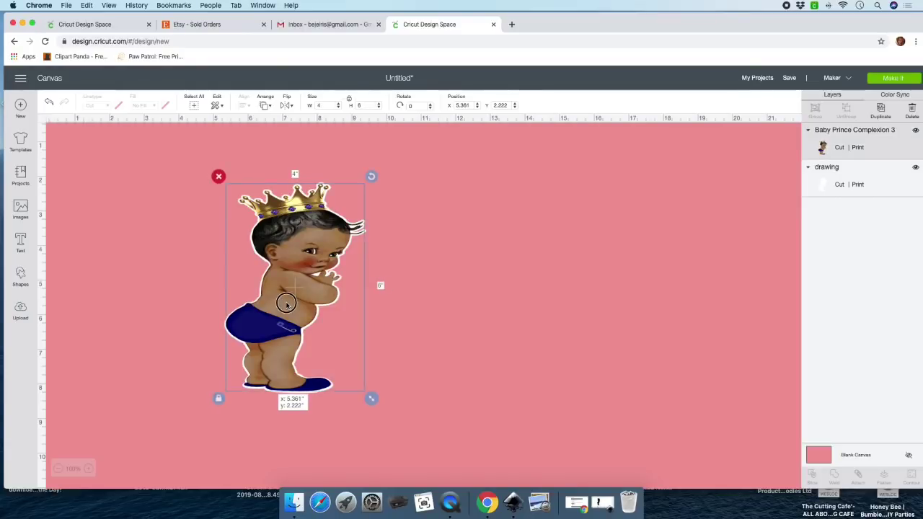
{"action": "left_click_drag", "start_coordinate": [286, 304], "coordinate": [287, 304]}
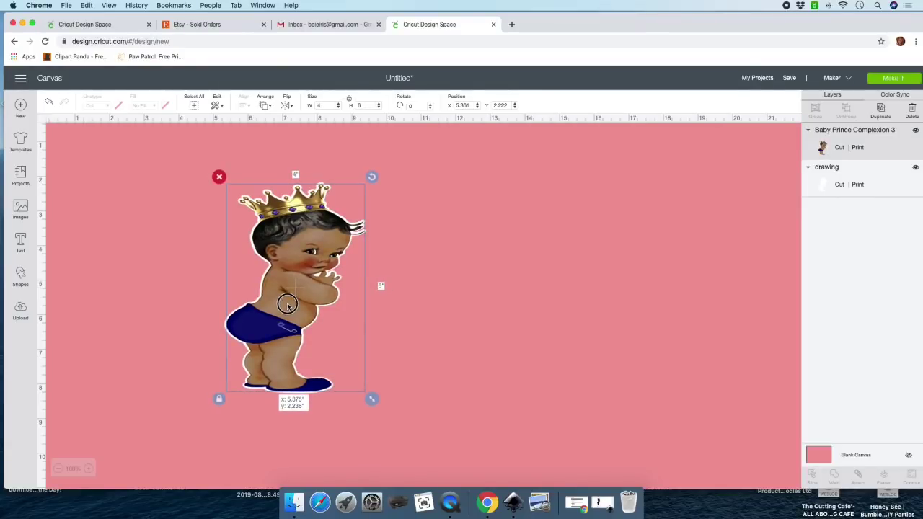
{"action": "left_click", "coordinate": [439, 383]}
{"action": "left_click_drag", "start_coordinate": [199, 171], "coordinate": [375, 396]}
{"action": "left_click", "coordinate": [858, 477]}
{"action": "left_click", "coordinate": [884, 478]}
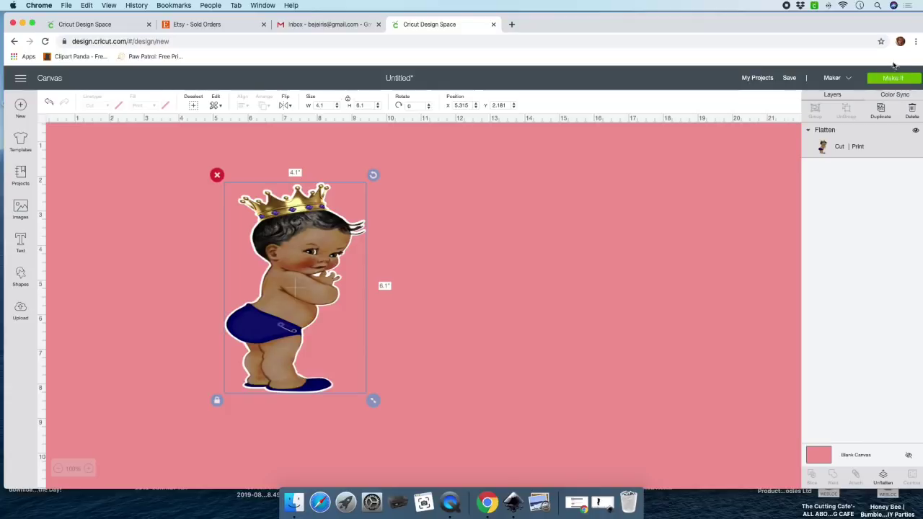
Resize the flattened picture to 4 inches wide and 6 inches high with unlocked proportions, and move it to about X 7.3, Y 2
{"action": "left_click_drag", "start_coordinate": [306, 213], "coordinate": [329, 207]}
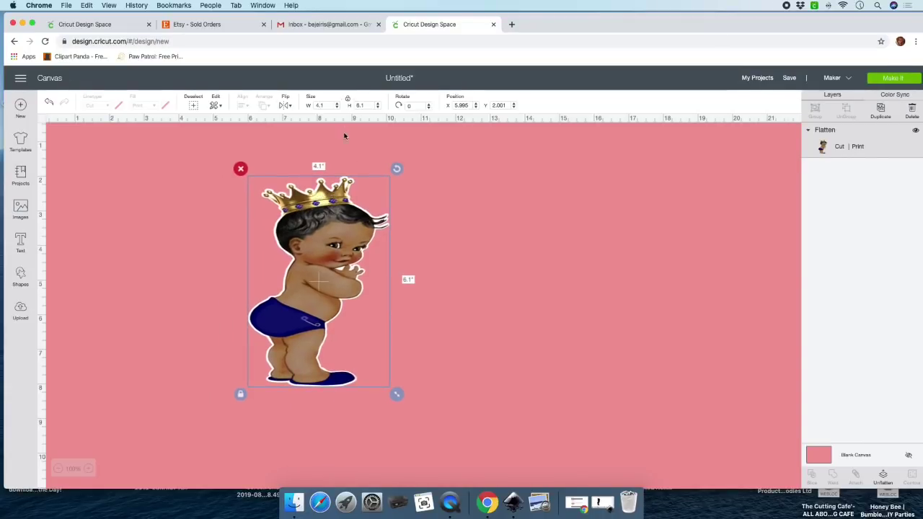
{"action": "left_click", "coordinate": [348, 98]}
{"action": "left_click", "coordinate": [314, 105]}
{"action": "type", "text": "4"}
{"action": "key", "text": "Tab"}
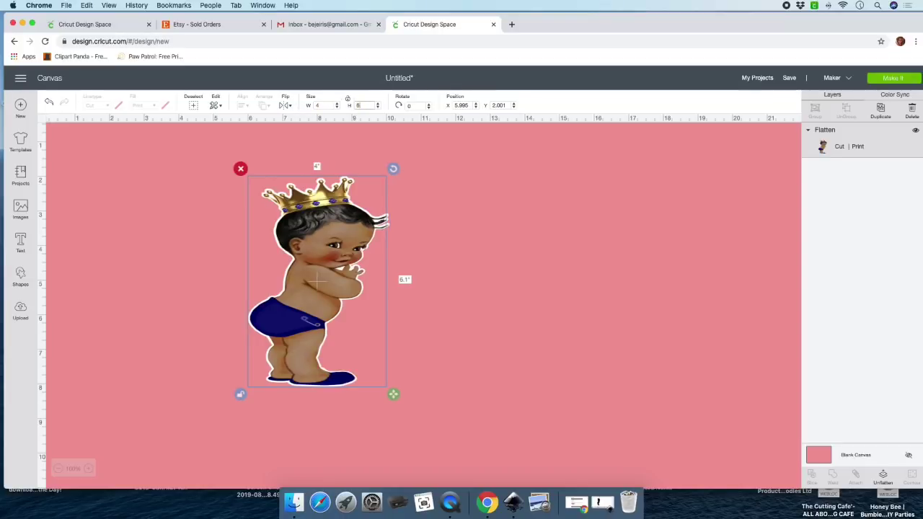
{"action": "type", "text": "6"}
{"action": "key", "text": "Return"}
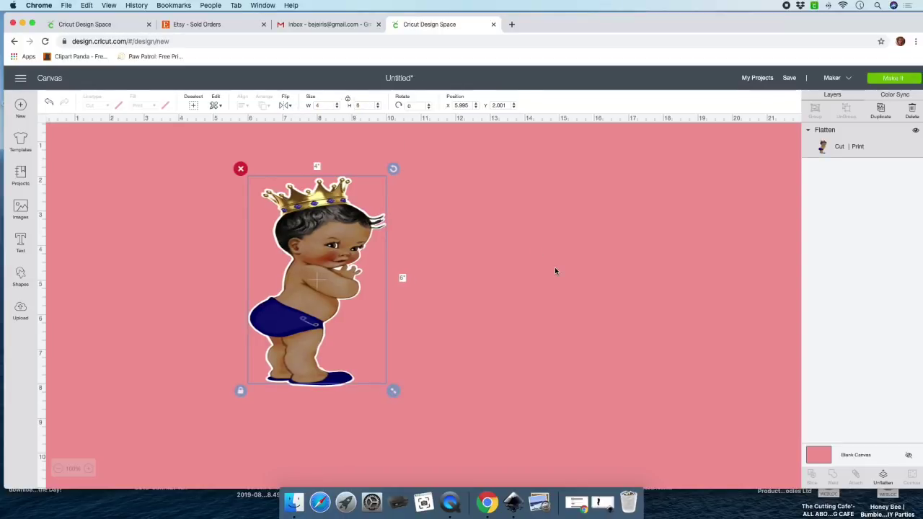
{"action": "left_click", "coordinate": [548, 270]}
{"action": "left_click_drag", "start_coordinate": [310, 260], "coordinate": [354, 259]}
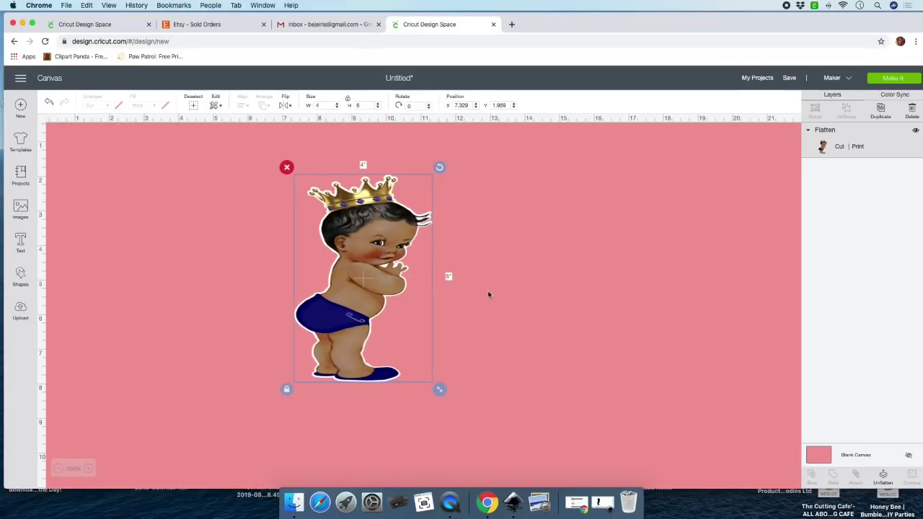
Send the project to mat preparation and apply 2 project copies
{"action": "left_click", "coordinate": [894, 79]}
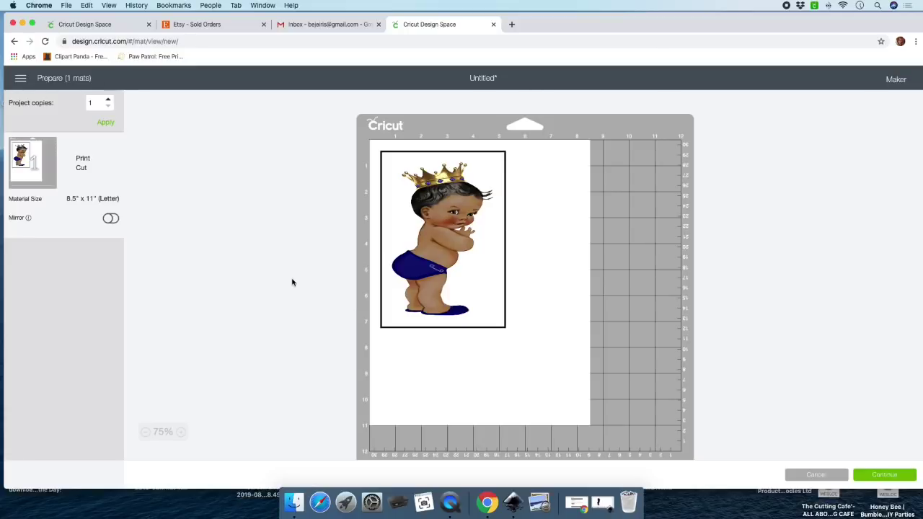
{"action": "left_click", "coordinate": [108, 100]}
{"action": "left_click", "coordinate": [105, 123]}
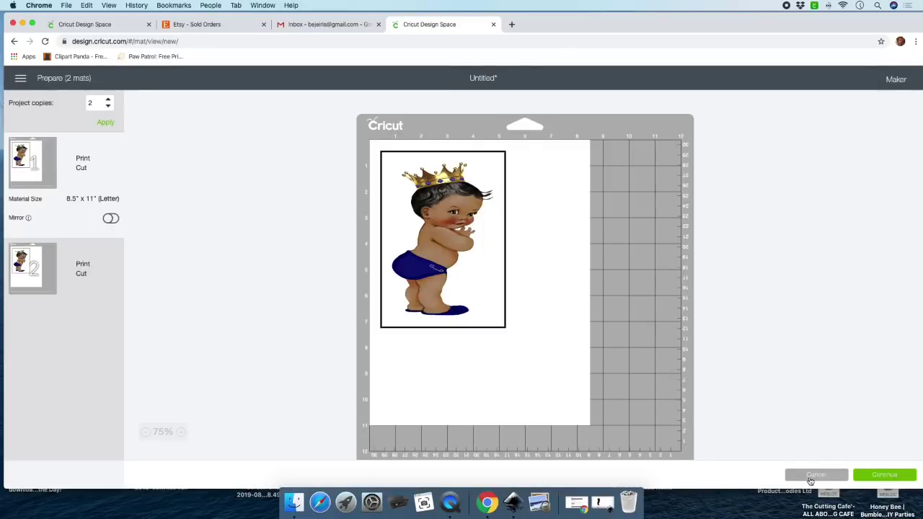
Leave mat preparation for the canvas, and switch the machine to Cricut Explore Family and back to Cricut Maker
{"action": "left_click", "coordinate": [811, 479]}
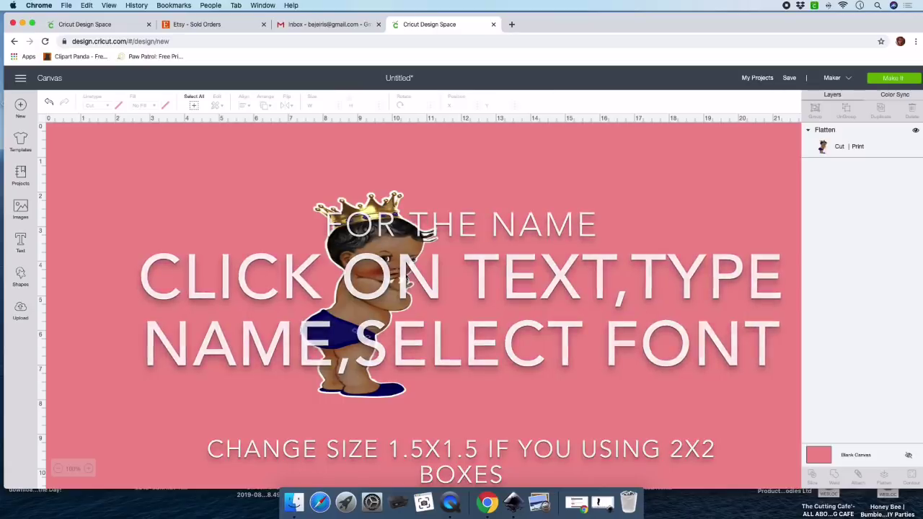
{"action": "scroll", "coordinate": [701, 218], "scroll_direction": "down", "scroll_amount": 1}
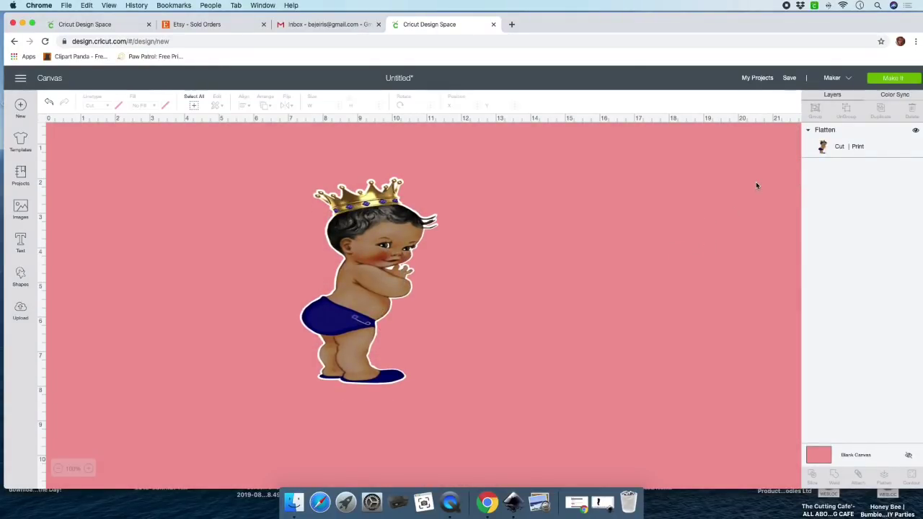
{"action": "left_click", "coordinate": [848, 79]}
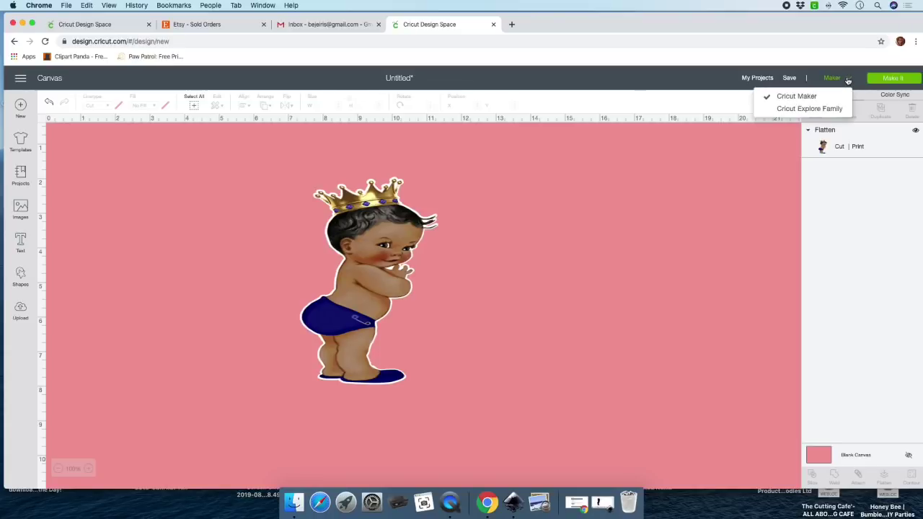
{"action": "left_click", "coordinate": [806, 100]}
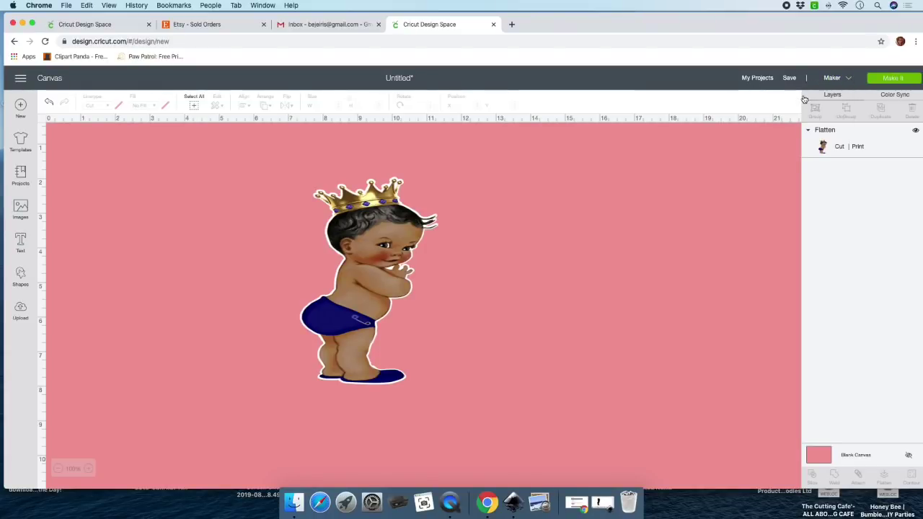
{"action": "left_click", "coordinate": [848, 81]}
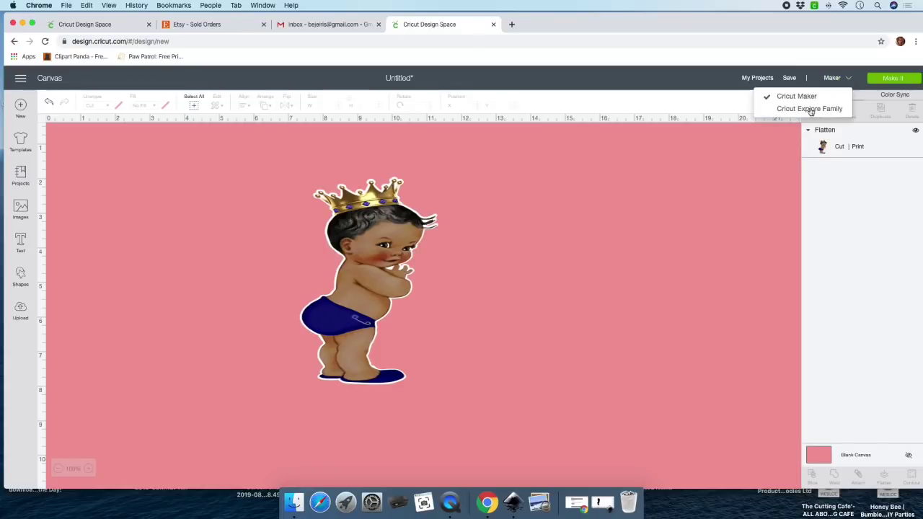
{"action": "left_click", "coordinate": [809, 108]}
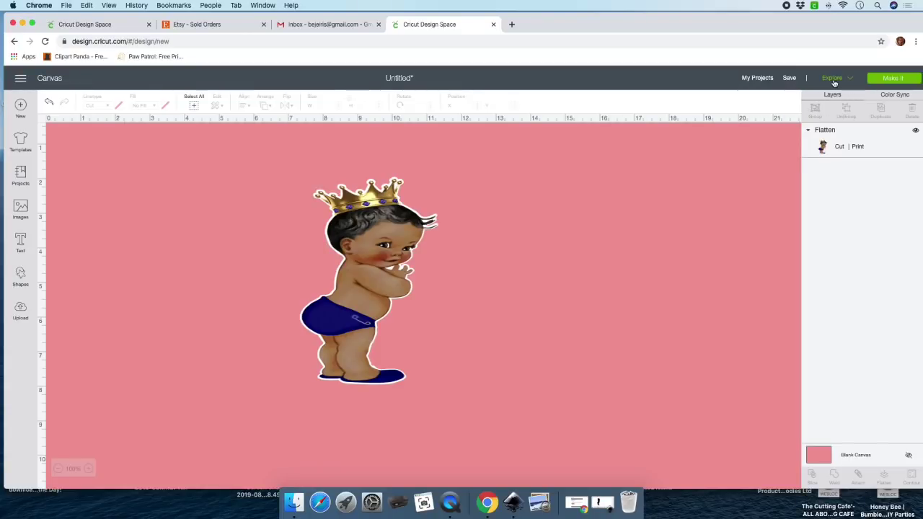
{"action": "left_click", "coordinate": [834, 79]}
{"action": "left_click", "coordinate": [810, 97]}
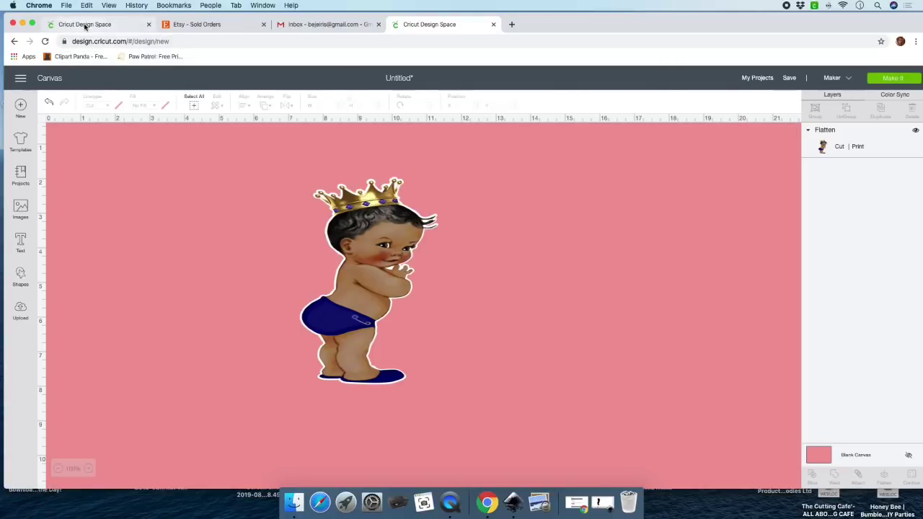
Send the design to mat preparation again and apply 2 project copies
{"action": "left_click", "coordinate": [882, 79]}
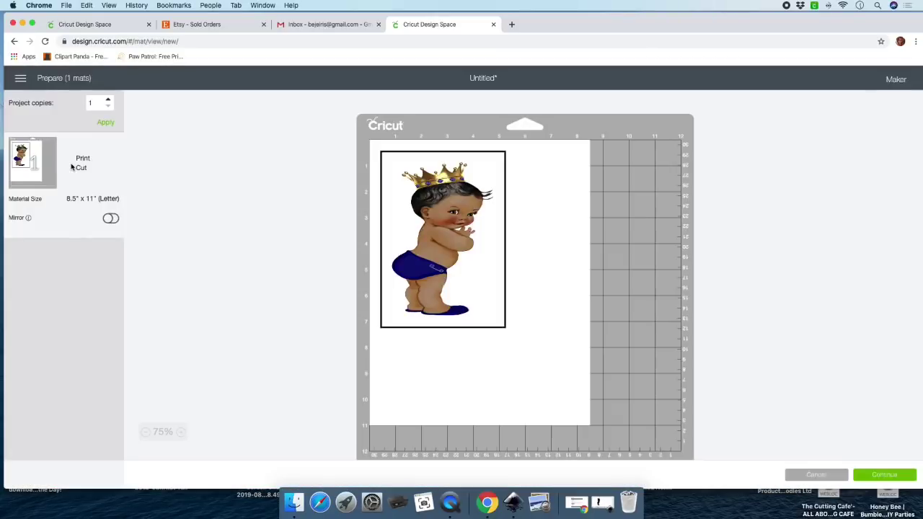
{"action": "left_click", "coordinate": [108, 101]}
{"action": "left_click", "coordinate": [106, 123]}
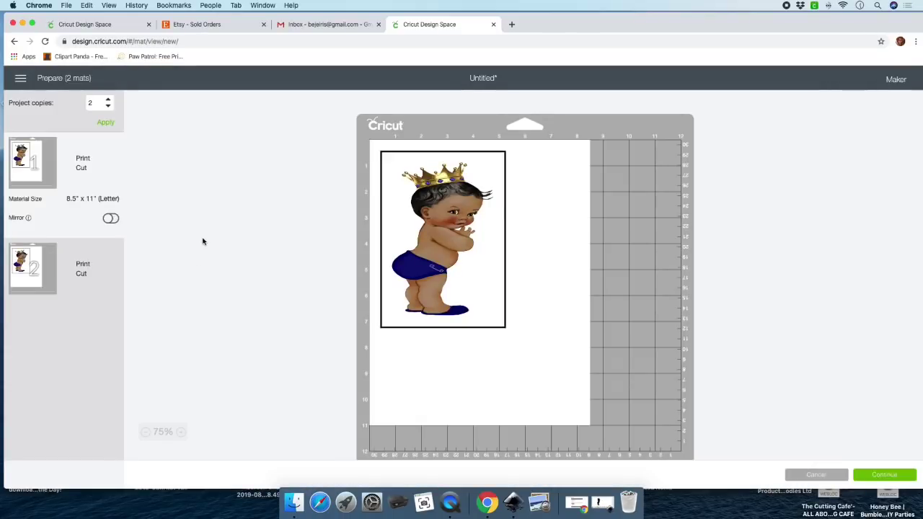
Mirror the image on the second mat and return to the first mat
{"action": "left_click", "coordinate": [82, 276]}
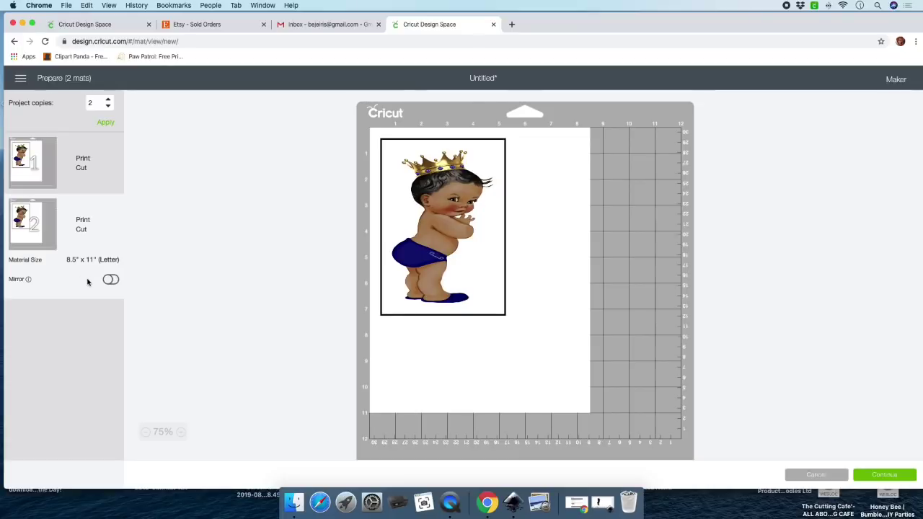
{"action": "left_click", "coordinate": [111, 281]}
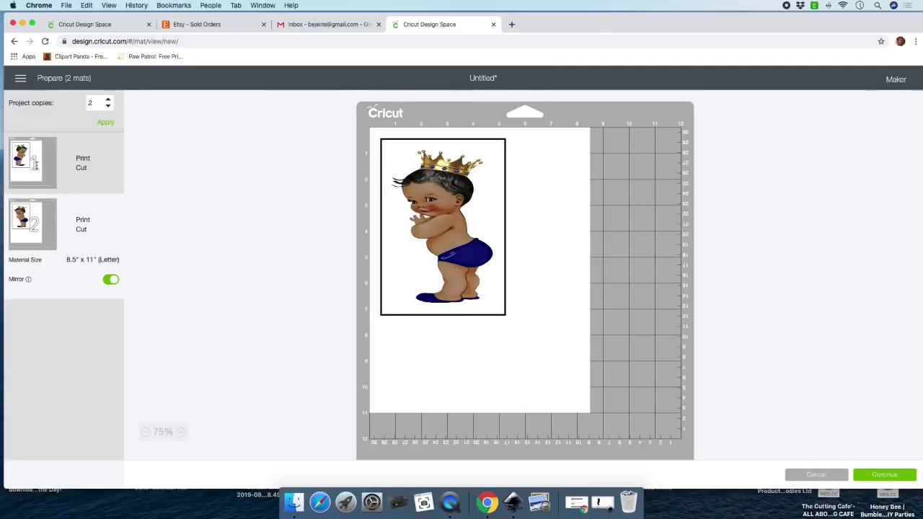
{"action": "left_click", "coordinate": [99, 170]}
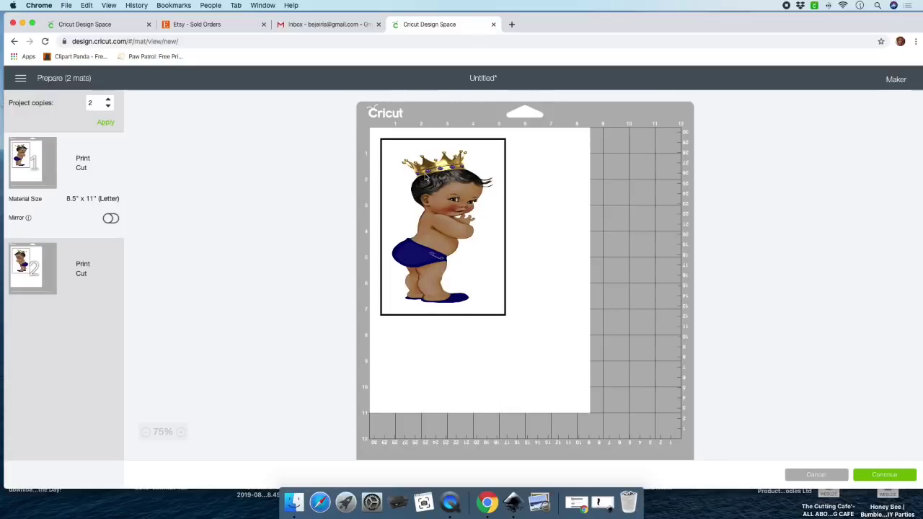
Try other positions for the picture on the first mat, and return it to the upper-left corner of the sheet
{"action": "scroll", "coordinate": [433, 176], "scroll_direction": "down", "scroll_amount": 1}
{"action": "left_click_drag", "start_coordinate": [441, 174], "coordinate": [513, 175]}
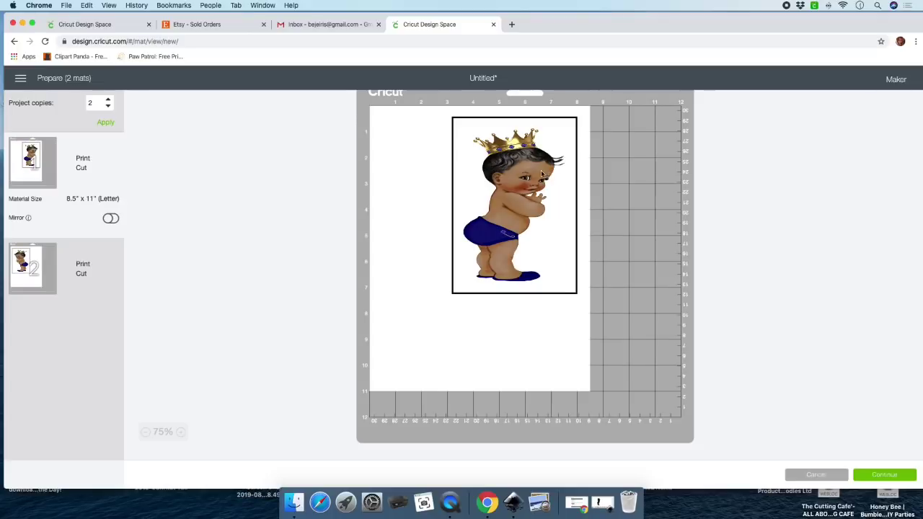
{"action": "left_click_drag", "start_coordinate": [535, 173], "coordinate": [456, 256]}
{"action": "left_click_drag", "start_coordinate": [467, 312], "coordinate": [425, 159]}
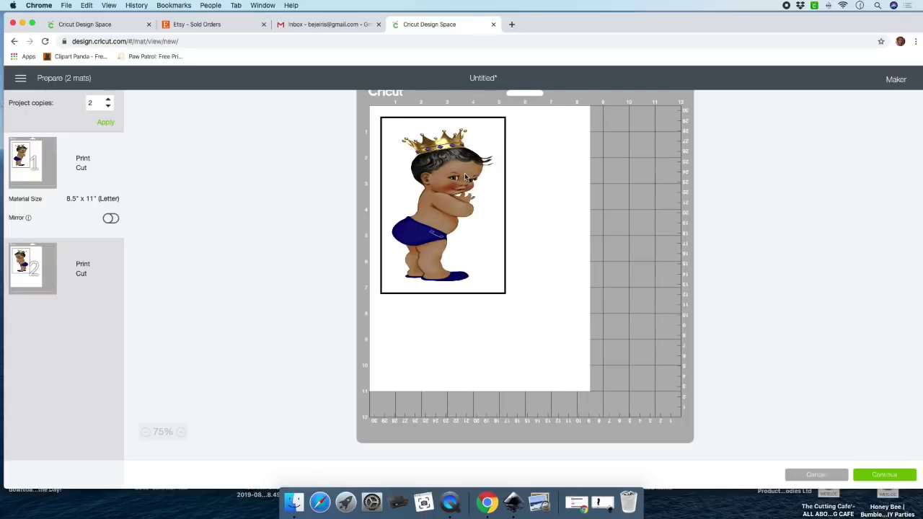
{"action": "left_click_drag", "start_coordinate": [465, 176], "coordinate": [404, 160]}
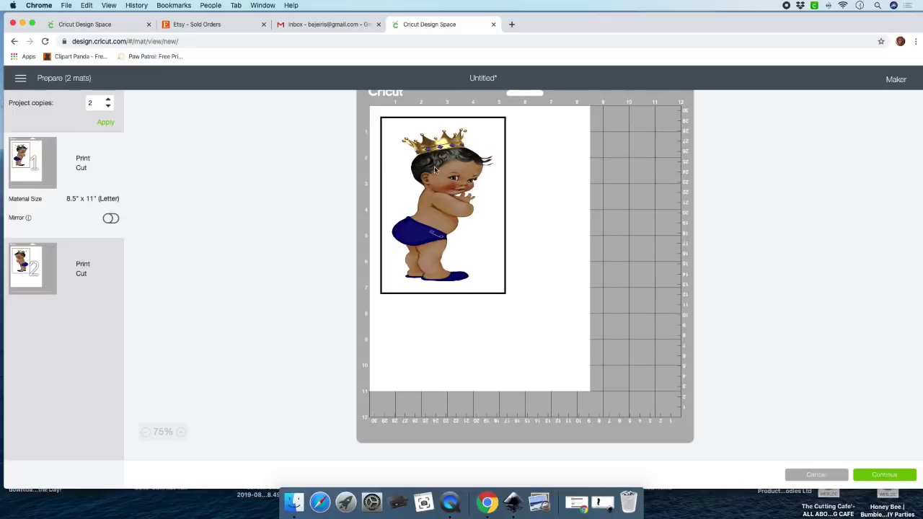
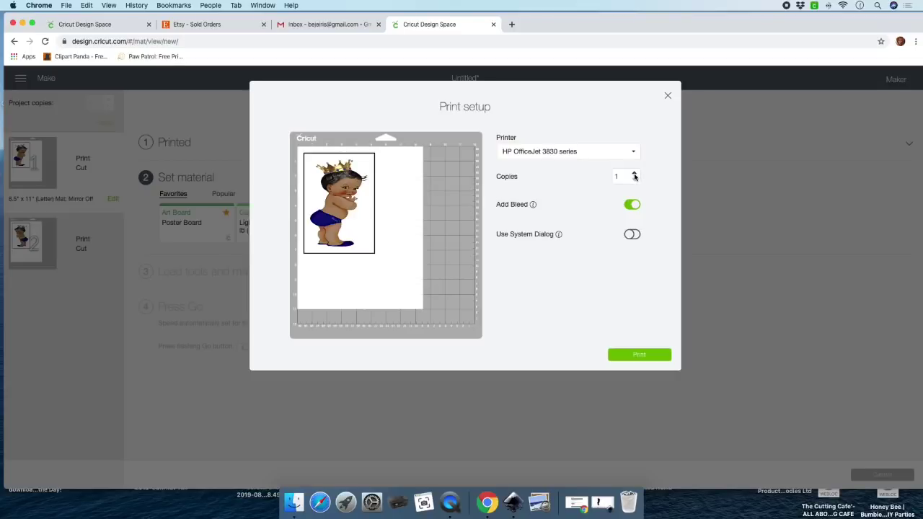
Print the first mat on the HP OfficeJet 3830 series with 2 copies and bleed on
{"action": "left_click", "coordinate": [543, 152]}
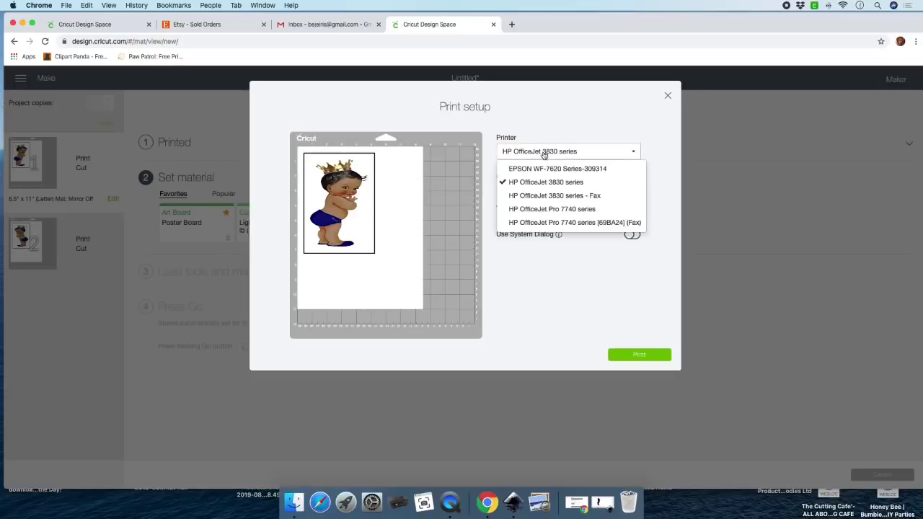
{"action": "left_click", "coordinate": [565, 182]}
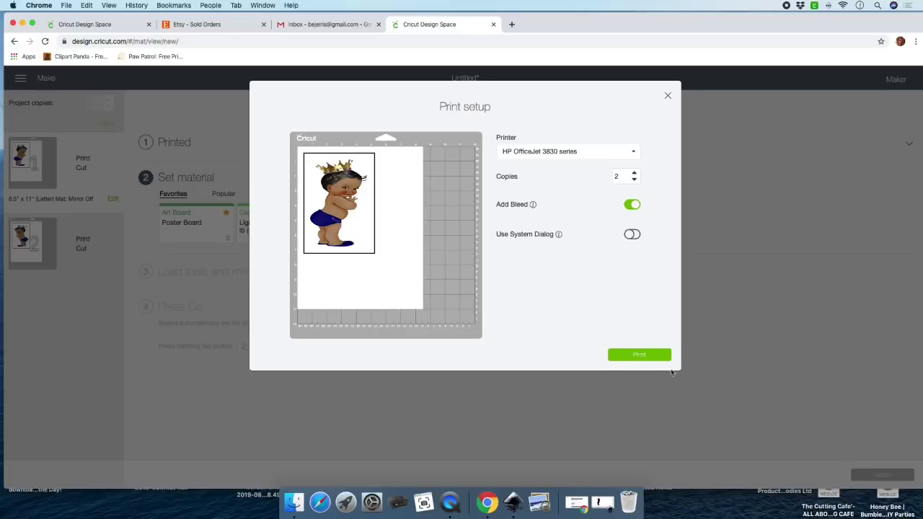
{"action": "left_click", "coordinate": [639, 355]}
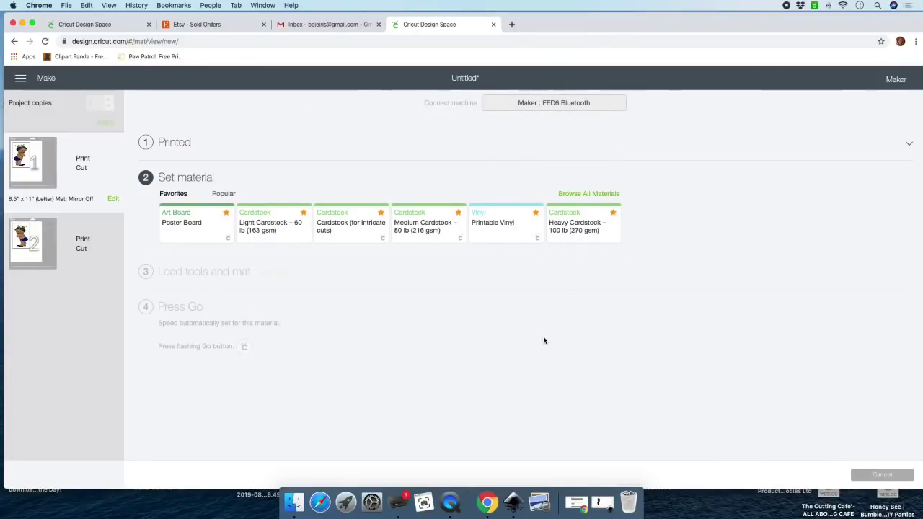
Print the mirrored second mat on the HP OfficeJet 3830 series with 2 copies
{"action": "left_click", "coordinate": [76, 240]}
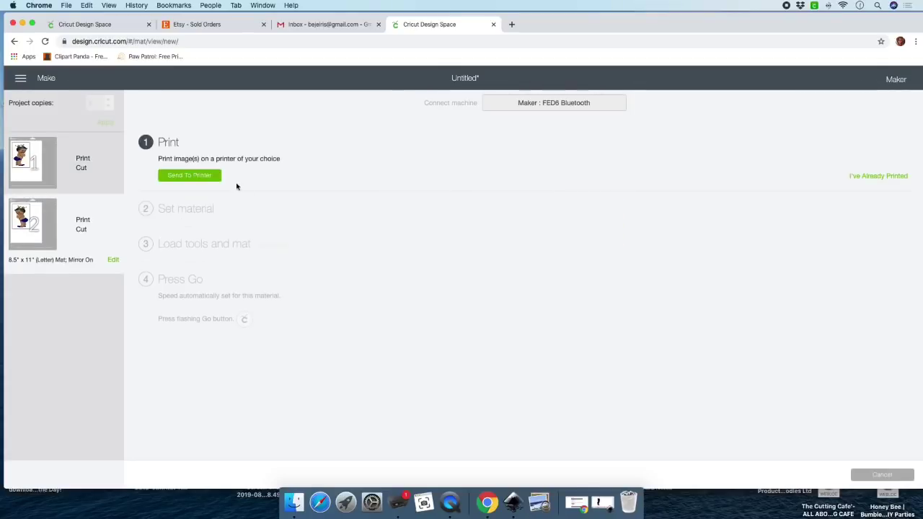
{"action": "left_click", "coordinate": [213, 176]}
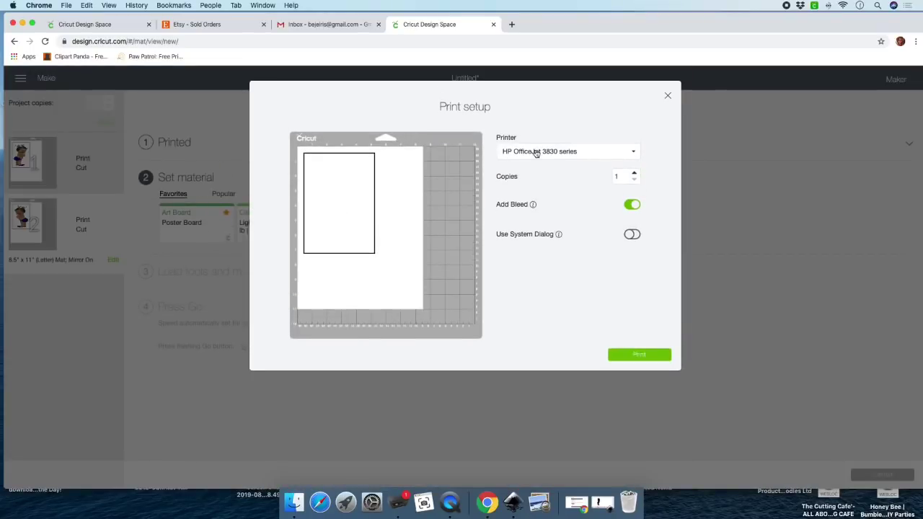
{"action": "left_click", "coordinate": [548, 151]}
{"action": "left_click", "coordinate": [541, 183]}
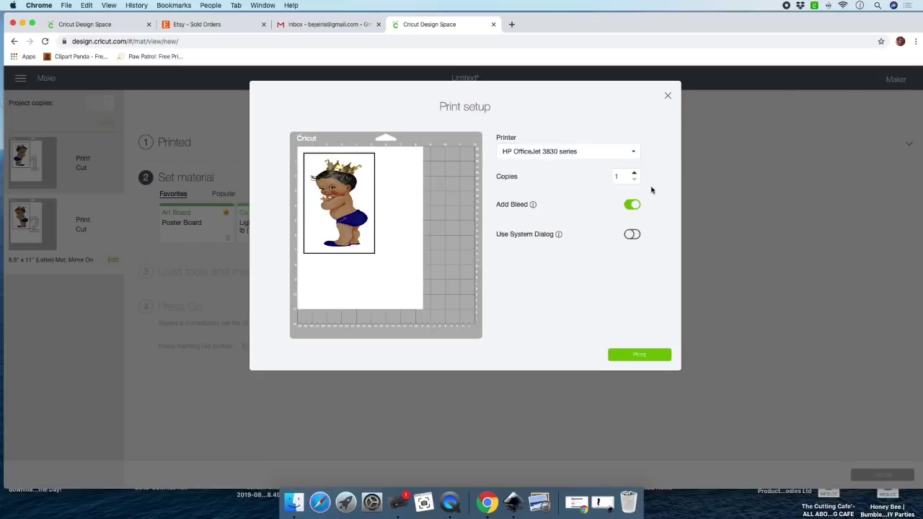
{"action": "left_click", "coordinate": [634, 173]}
{"action": "left_click", "coordinate": [633, 358]}
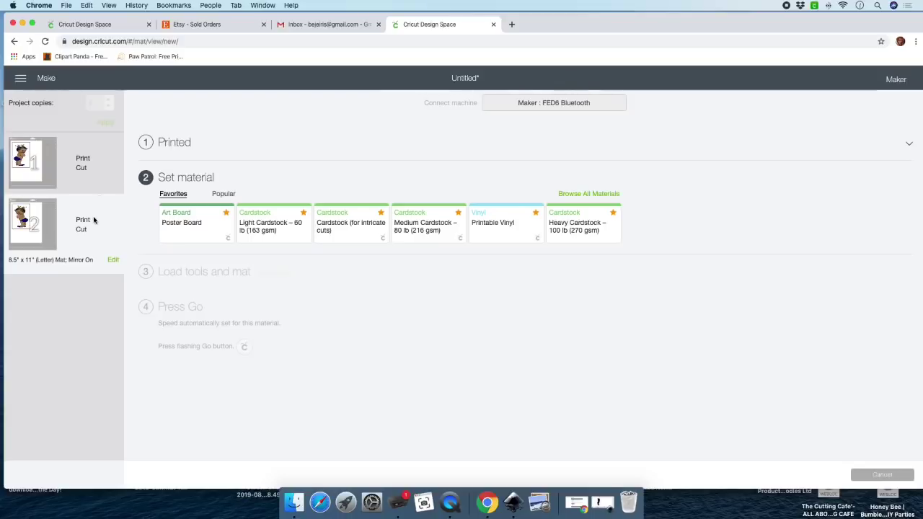
Return to the first mat and set its material to Light Cardstock – 60 lb (163 gsm), keeping the Default pressure
{"action": "left_click", "coordinate": [93, 160]}
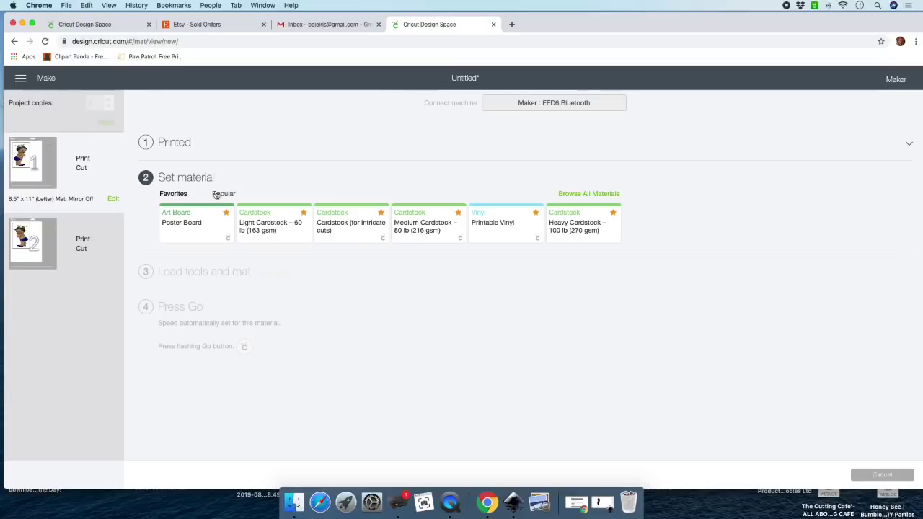
{"action": "left_click", "coordinate": [274, 228]}
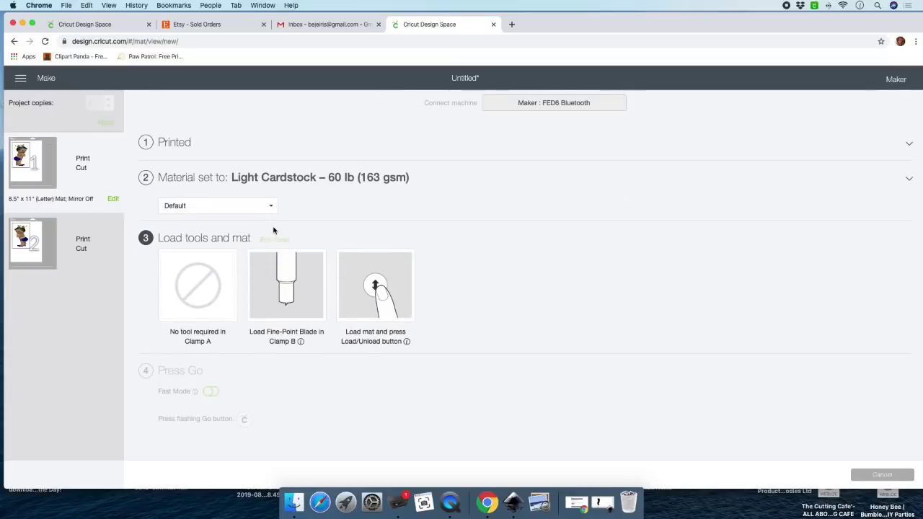
{"action": "left_click", "coordinate": [192, 207]}
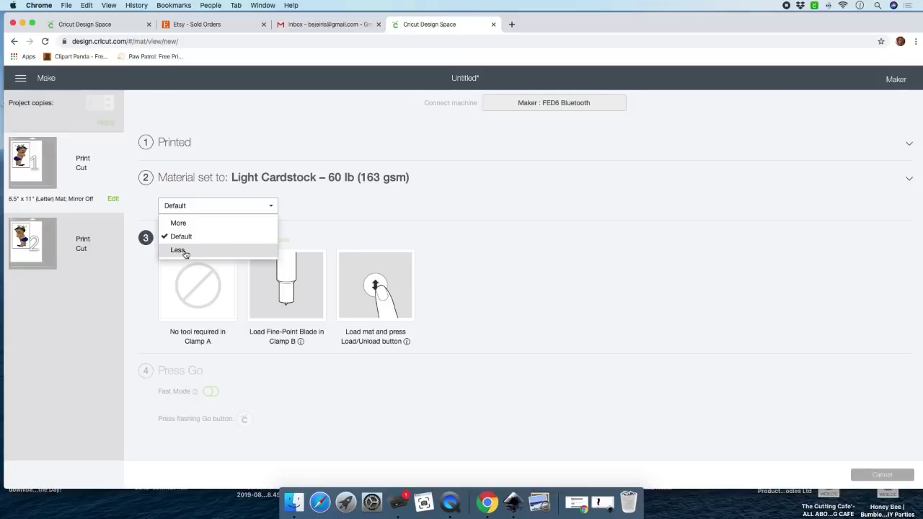
{"action": "left_click", "coordinate": [185, 189]}
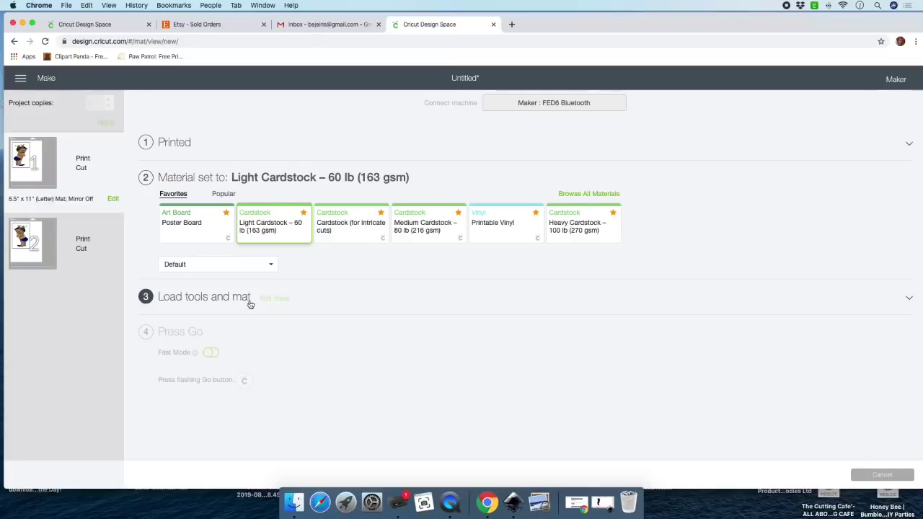
Turn on Fast Mode for cutting the first mat
{"action": "scroll", "coordinate": [249, 304], "scroll_direction": "left", "scroll_amount": 5}
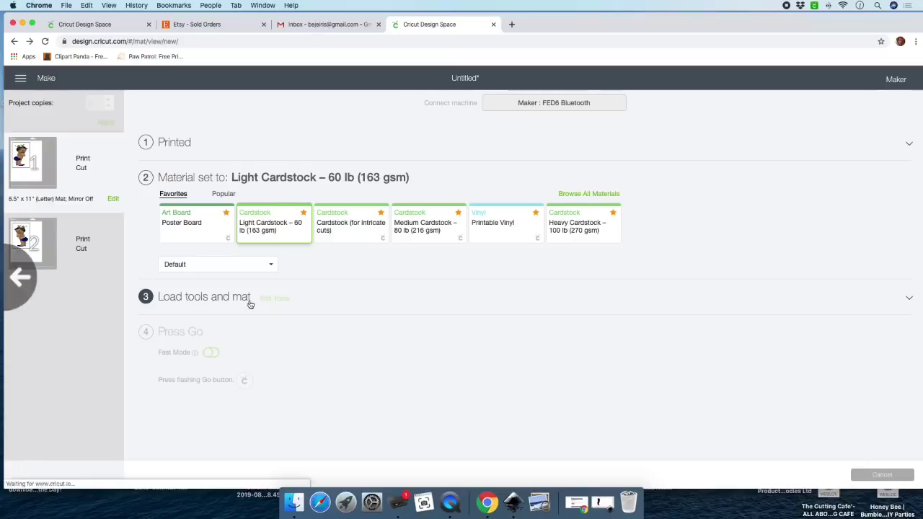
{"action": "left_click", "coordinate": [439, 94]}
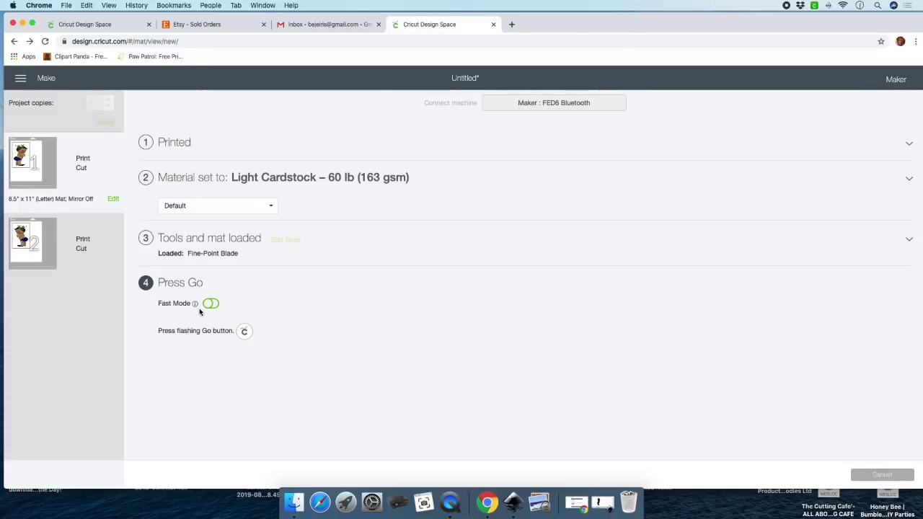
{"action": "left_click", "coordinate": [211, 304]}
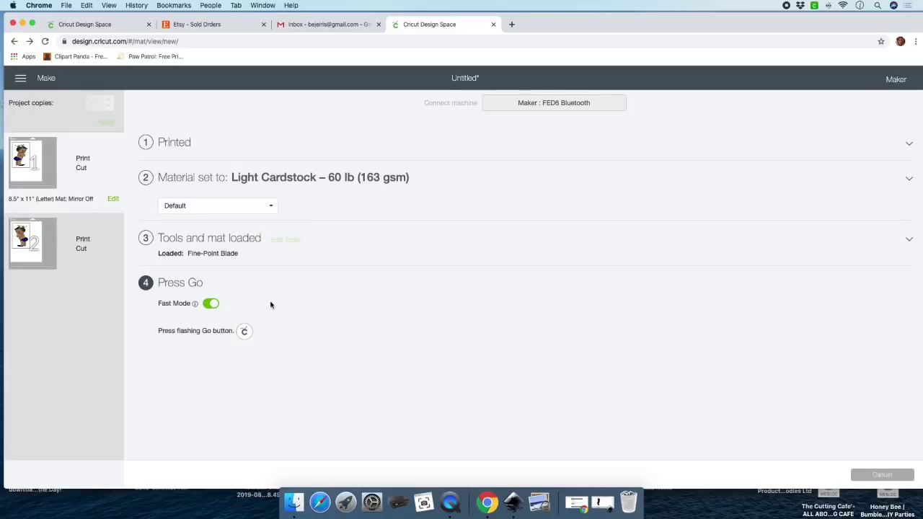